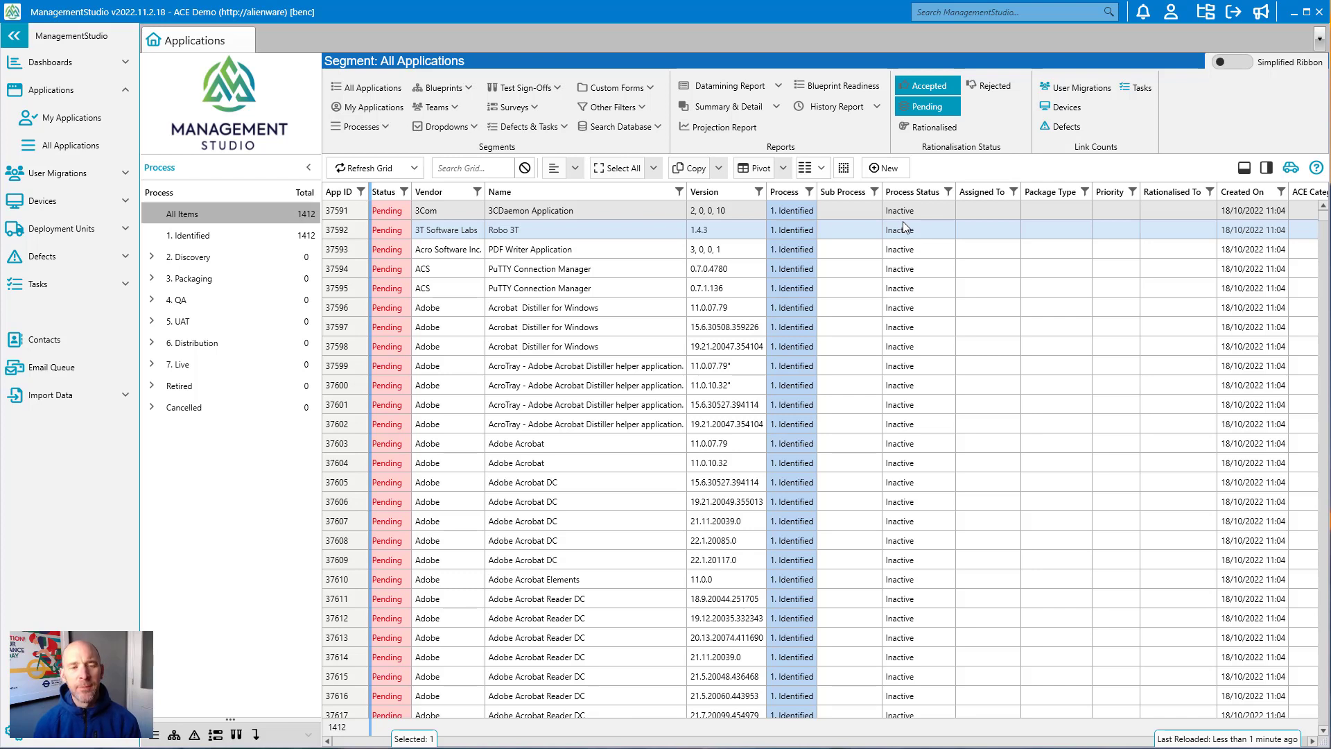
# Step: Examine the distinct values offered in the Vendor and Version column filters of the applications grid
pyautogui.click(478, 192)
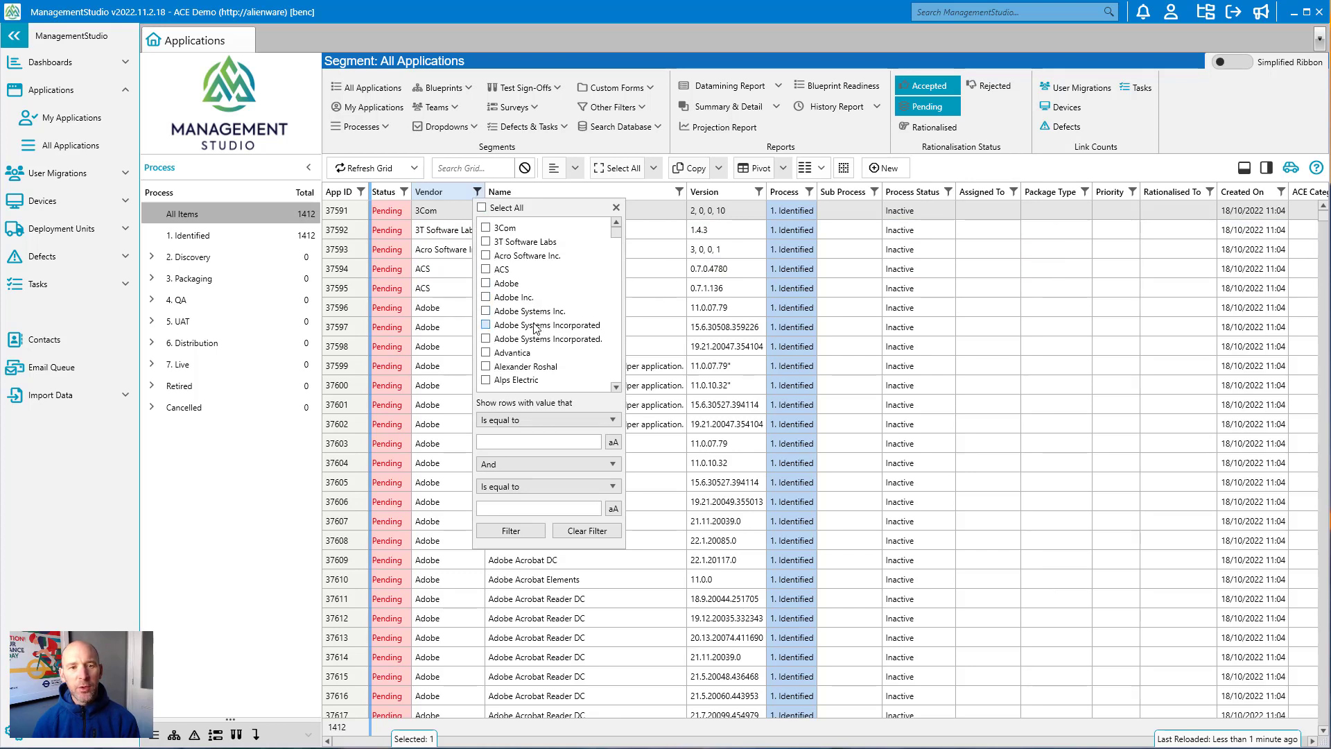
pyautogui.click(616, 207)
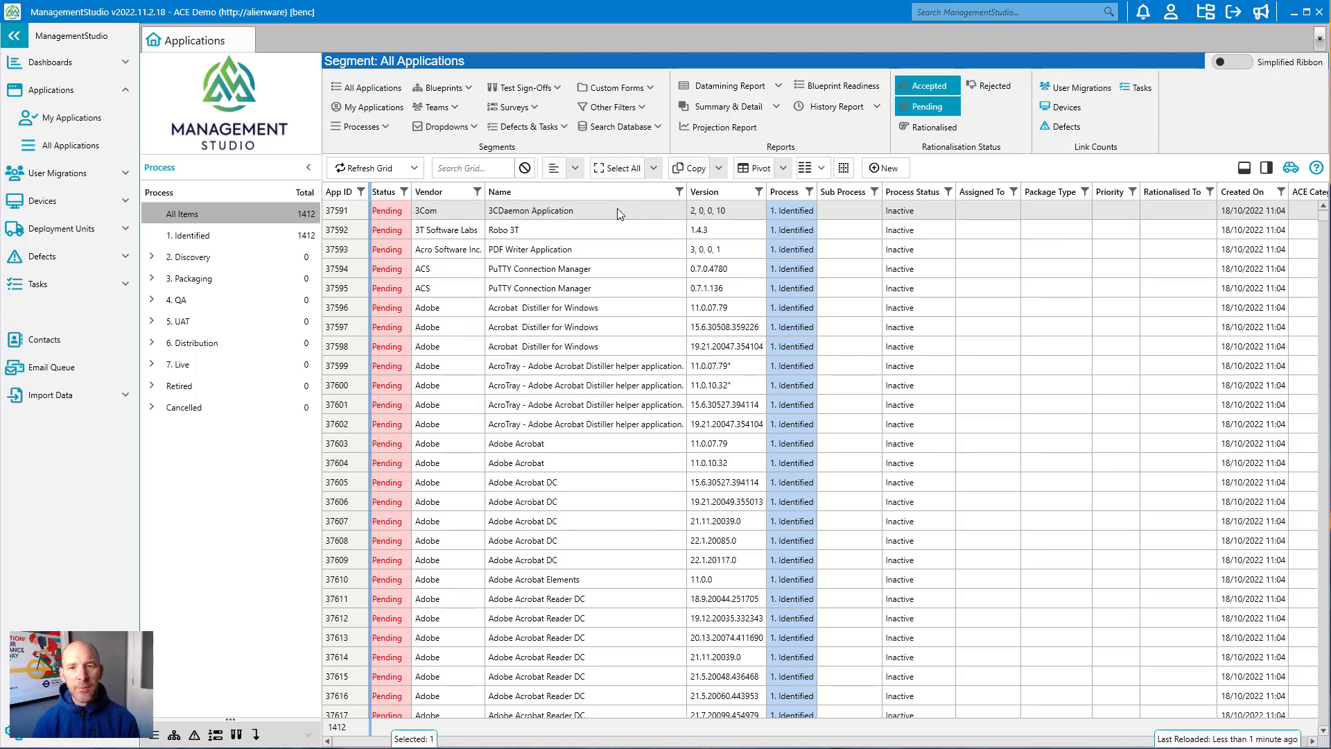
pyautogui.click(760, 192)
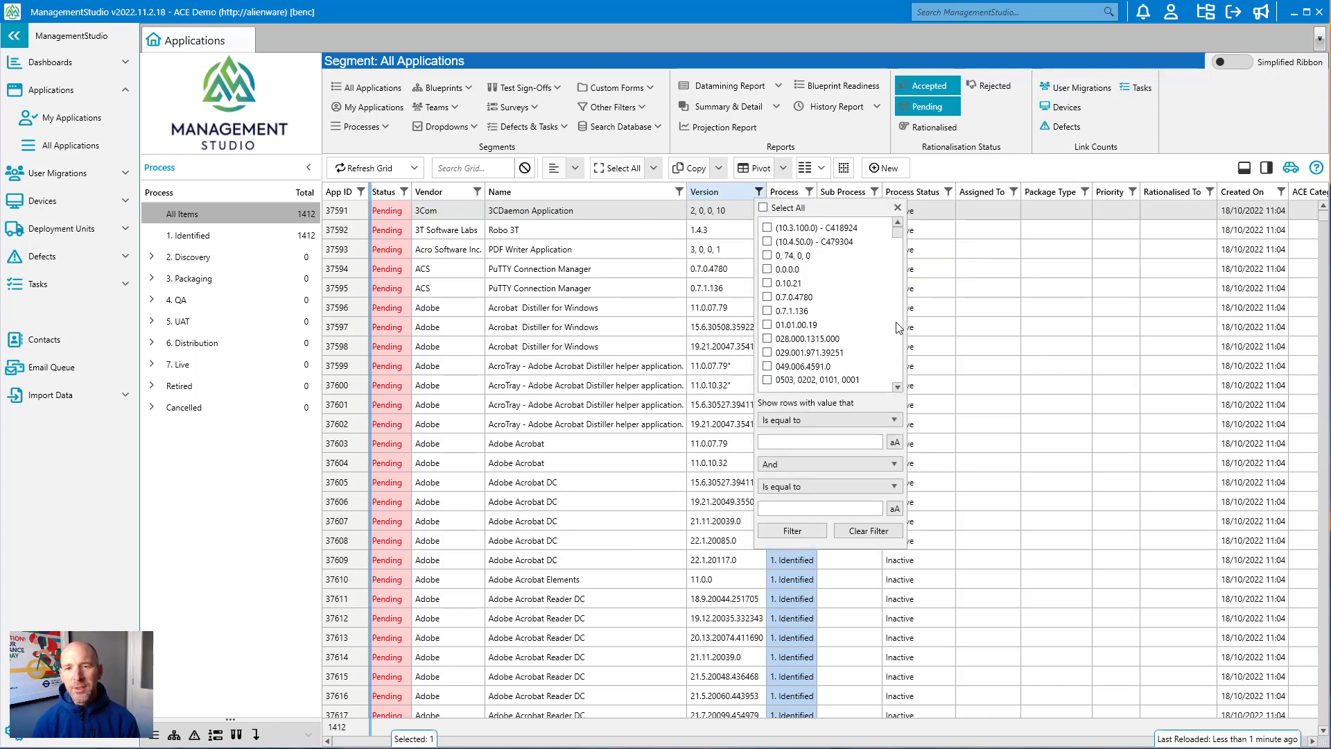
pyautogui.scroll(-4, 897, 329)
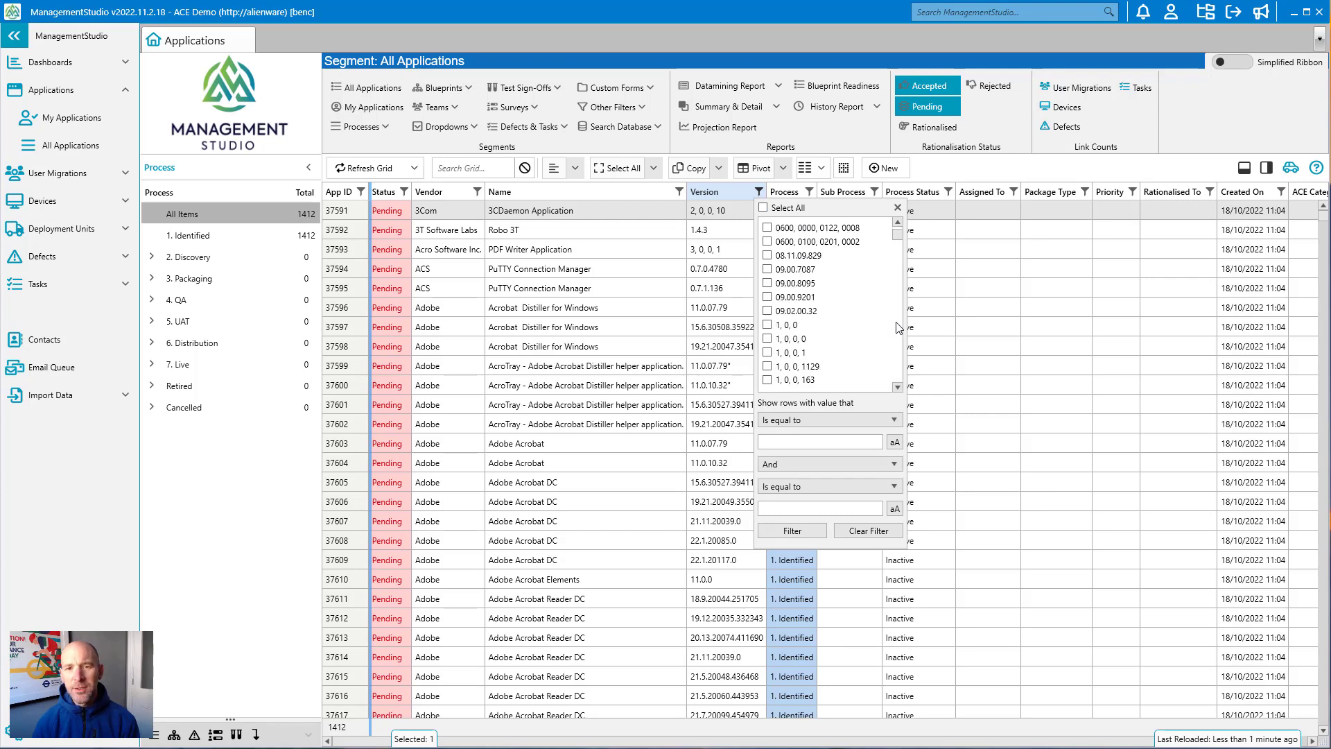
pyautogui.scroll(-3, 899, 303)
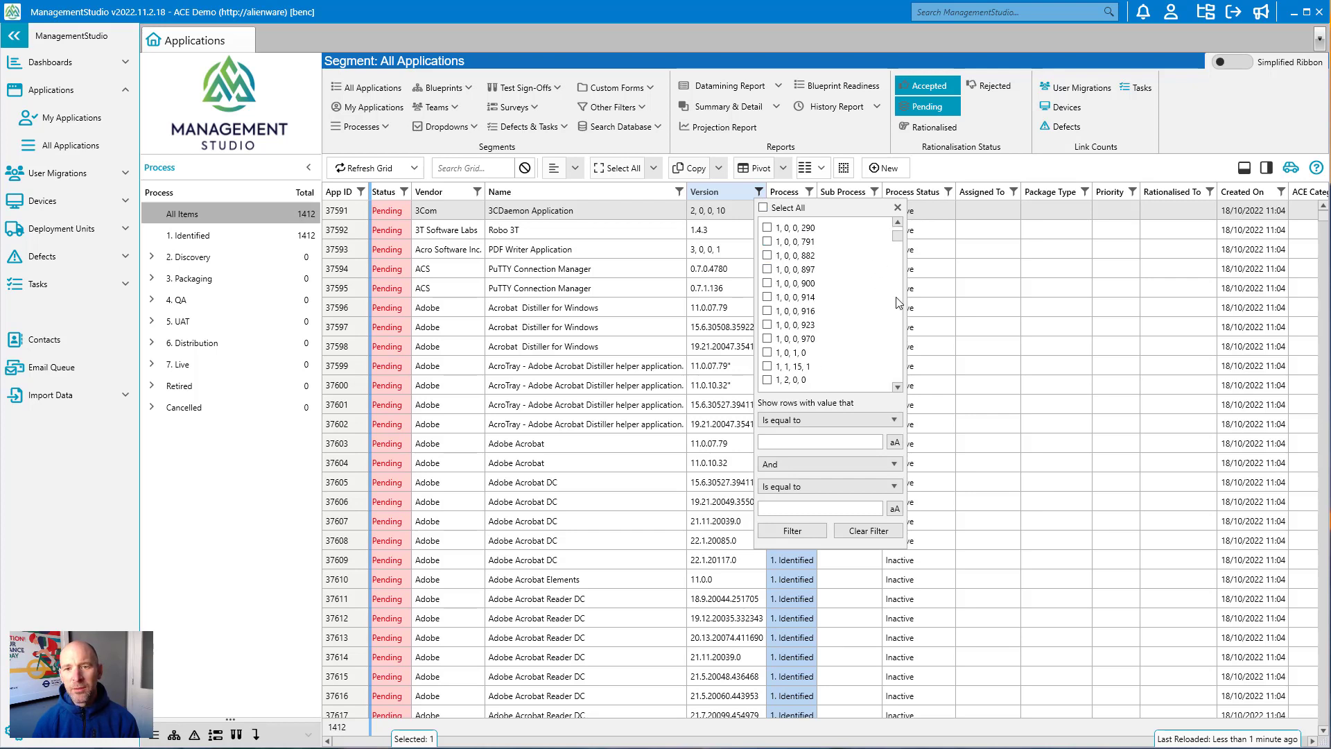
pyautogui.scroll(-3, 900, 303)
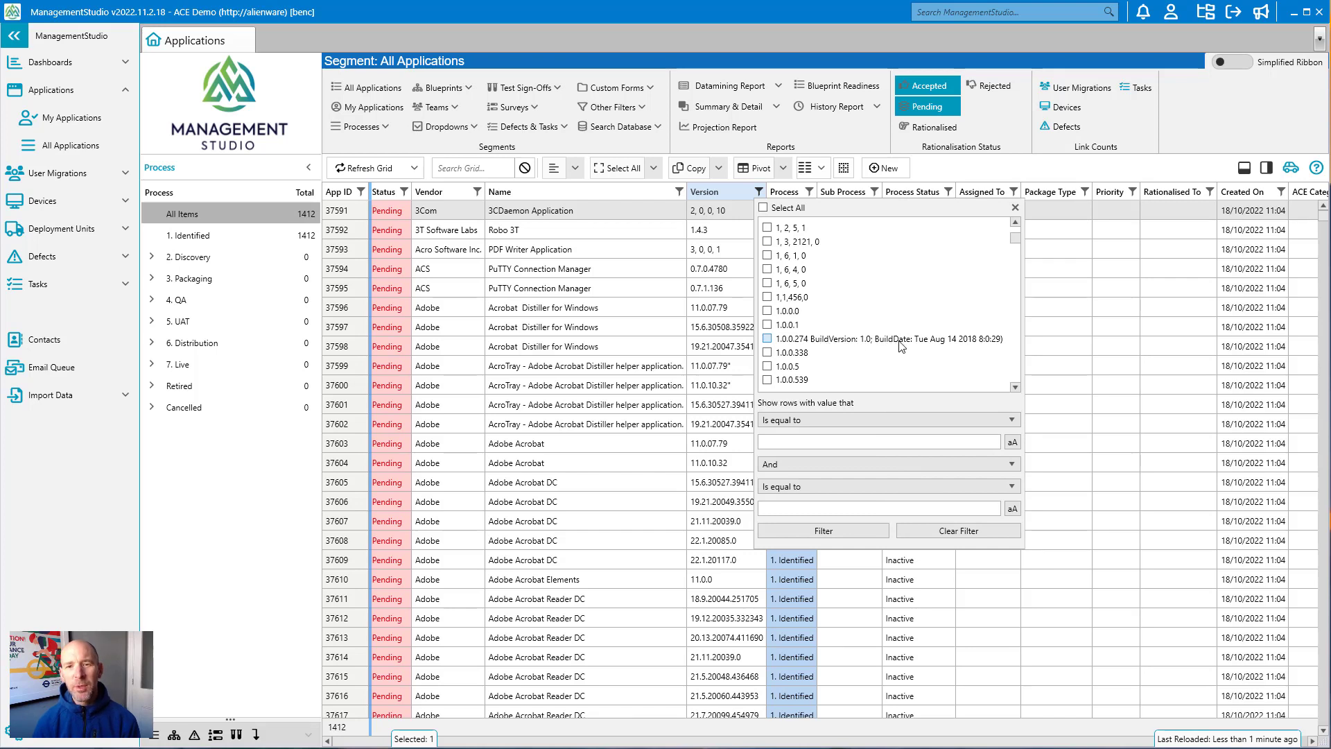
pyautogui.click(1015, 207)
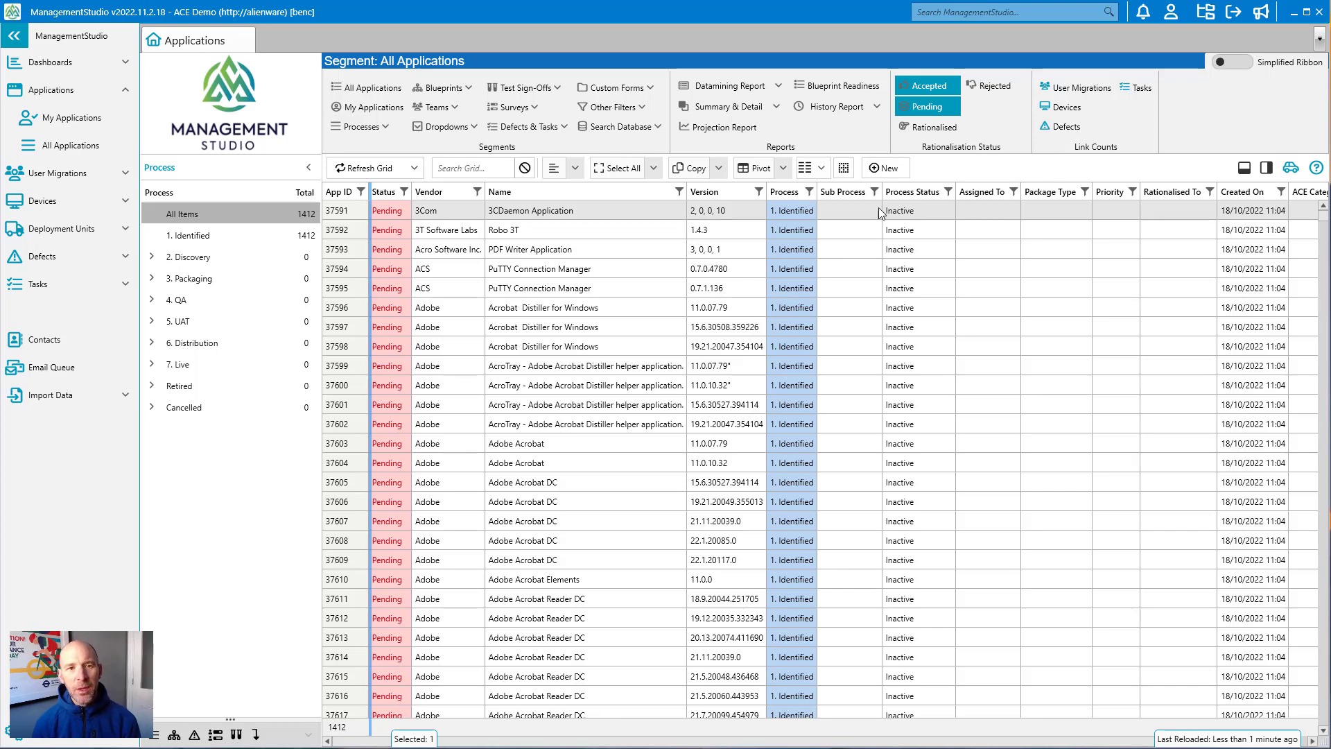
# Step: Search the applications grid for adobe
pyautogui.click(471, 167)
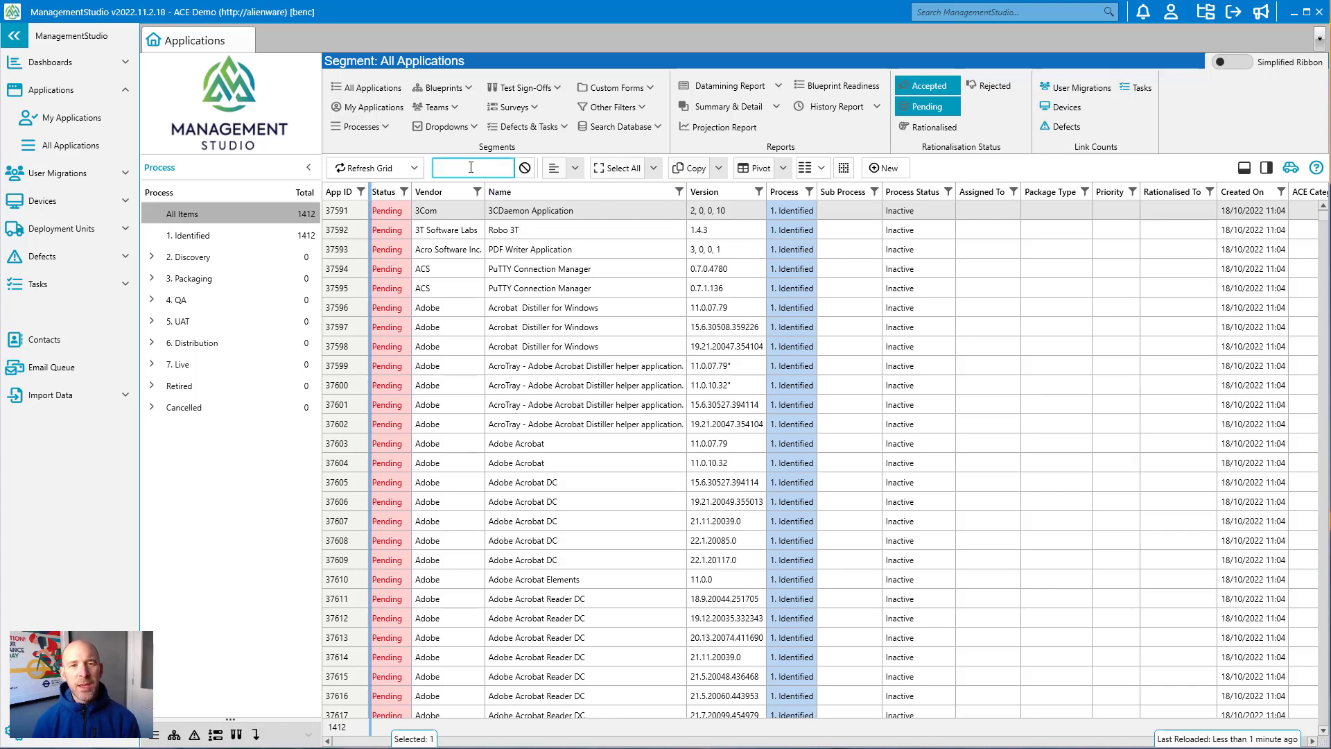
pyautogui.write('adobe')
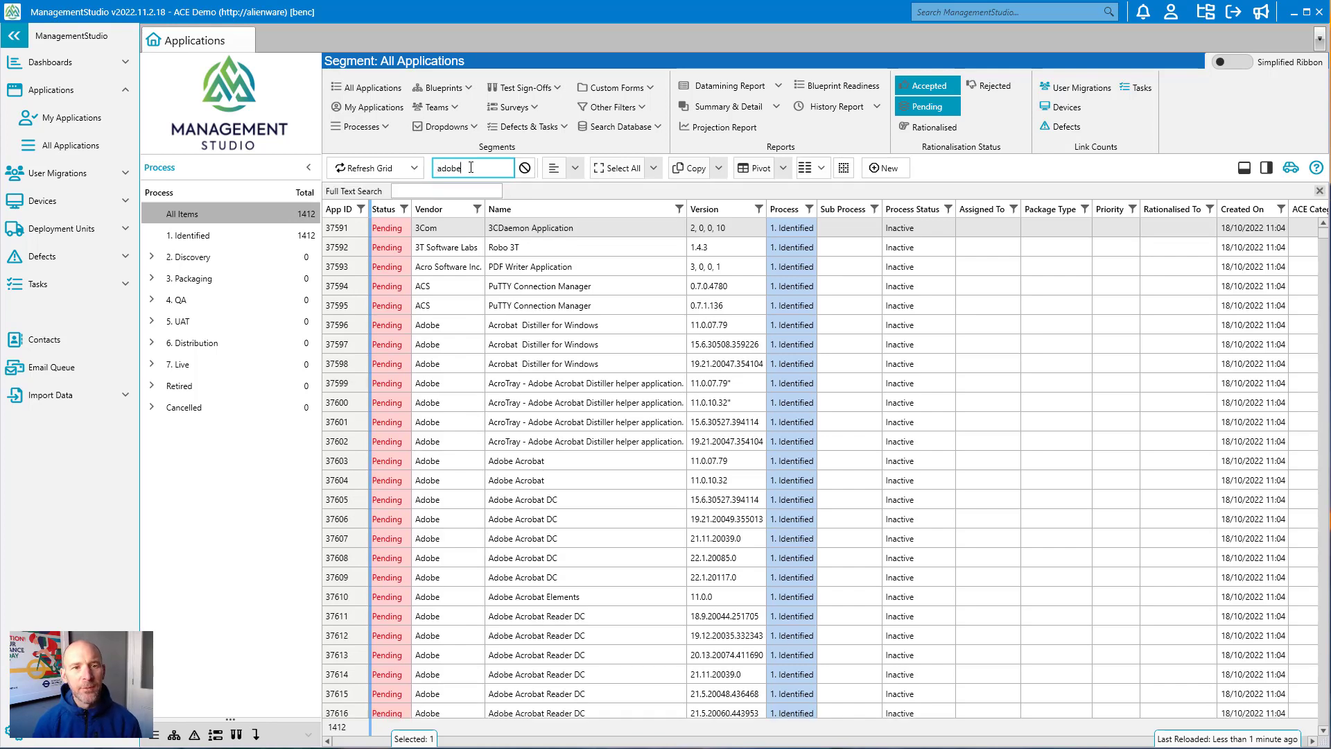
pyautogui.press('Return')
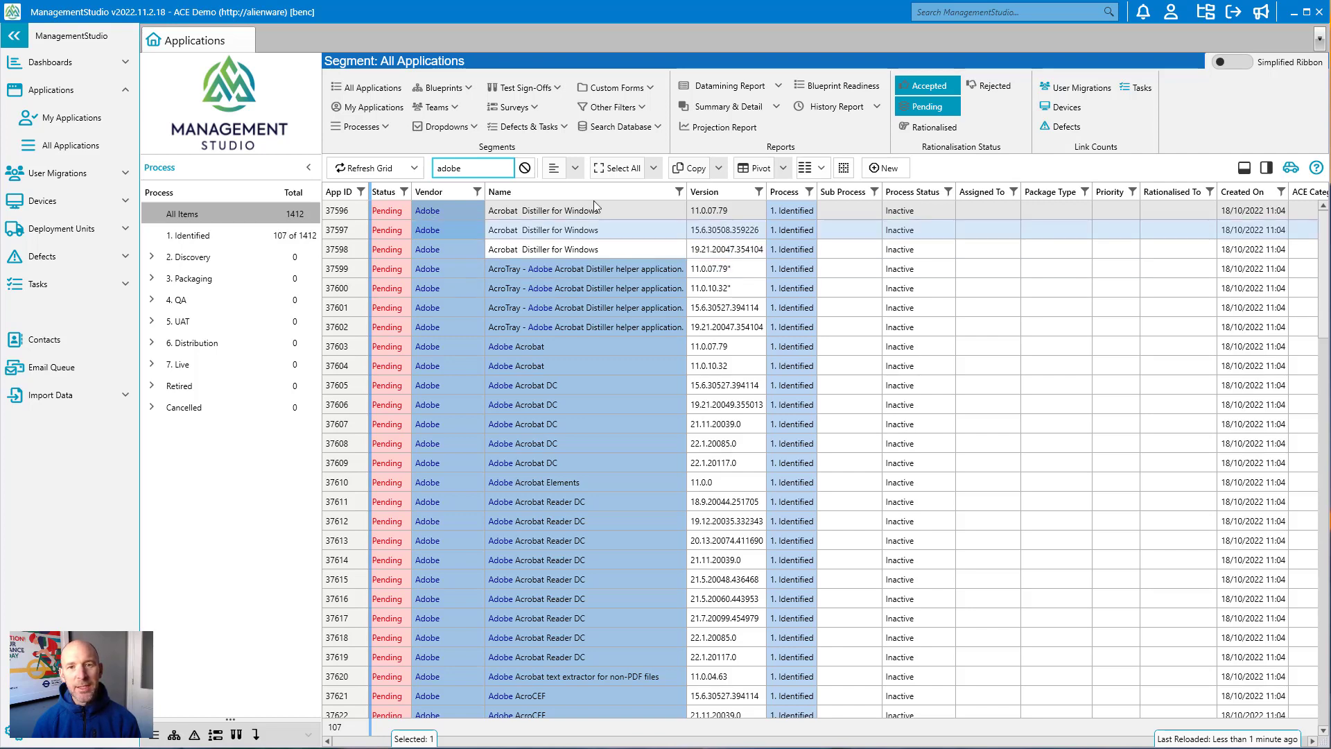
# Step: Select all matching Adobe applications and open their ACE Recommendations
pyautogui.click(611, 168)
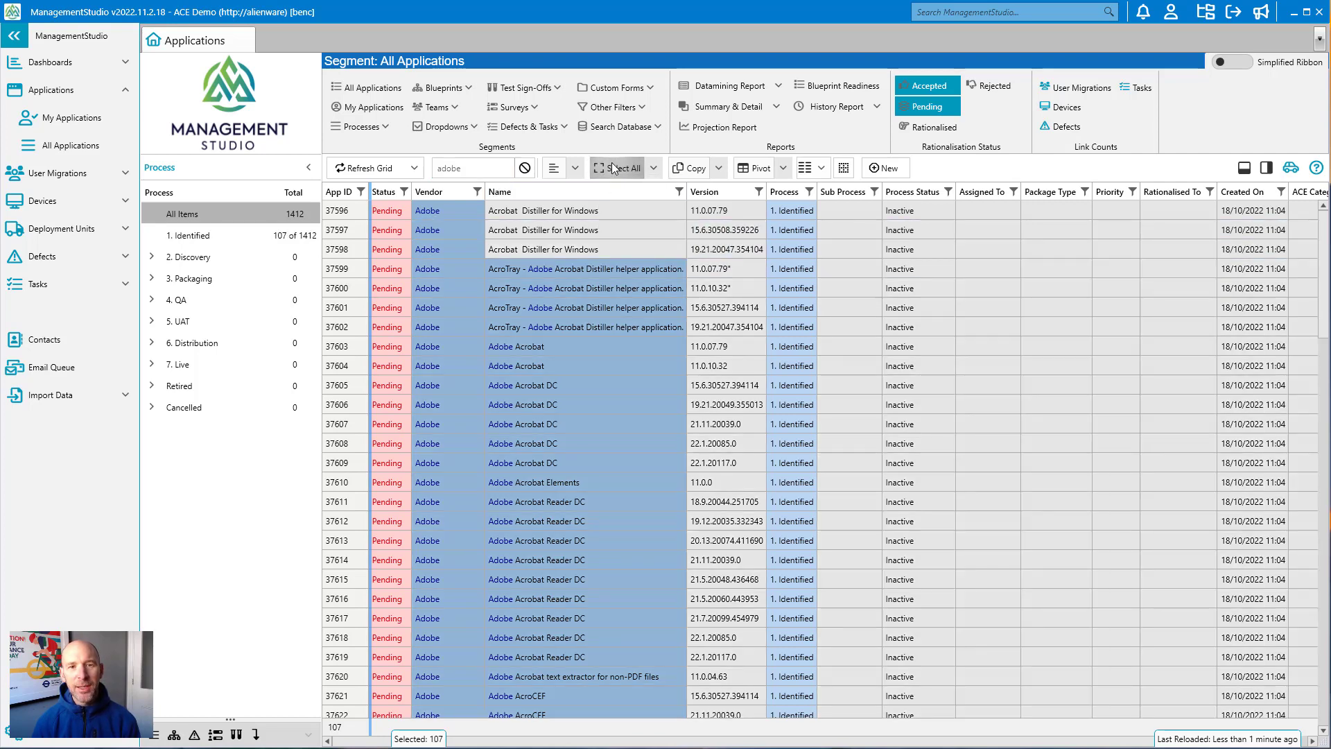
pyautogui.rightClick(592, 268)
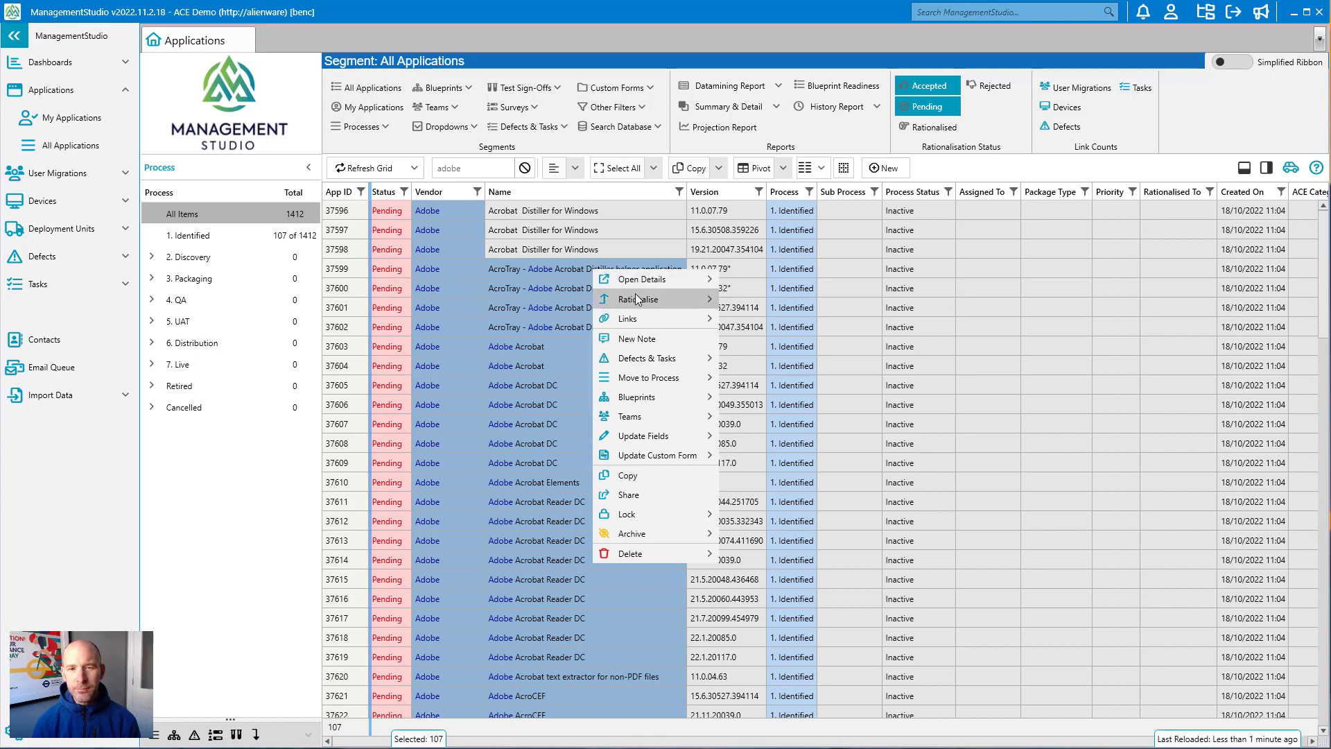
pyautogui.moveTo(689, 297)
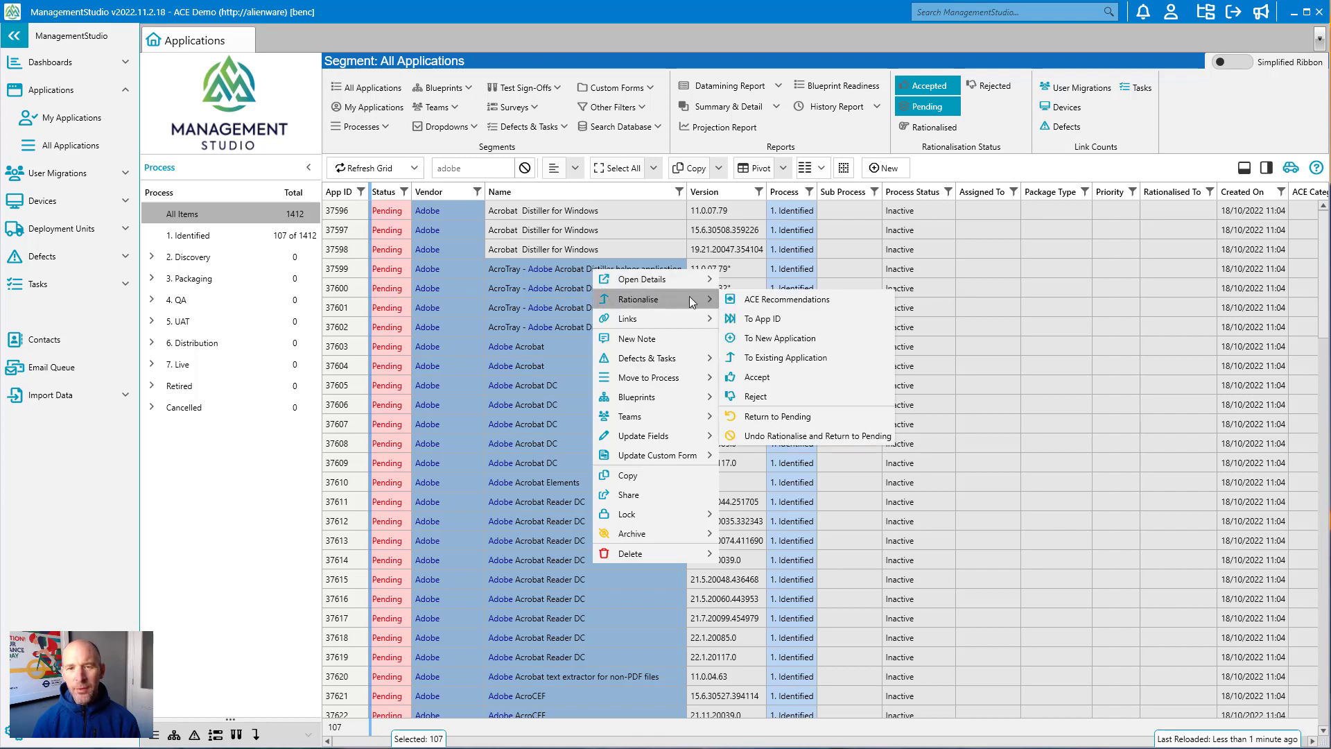
pyautogui.click(779, 303)
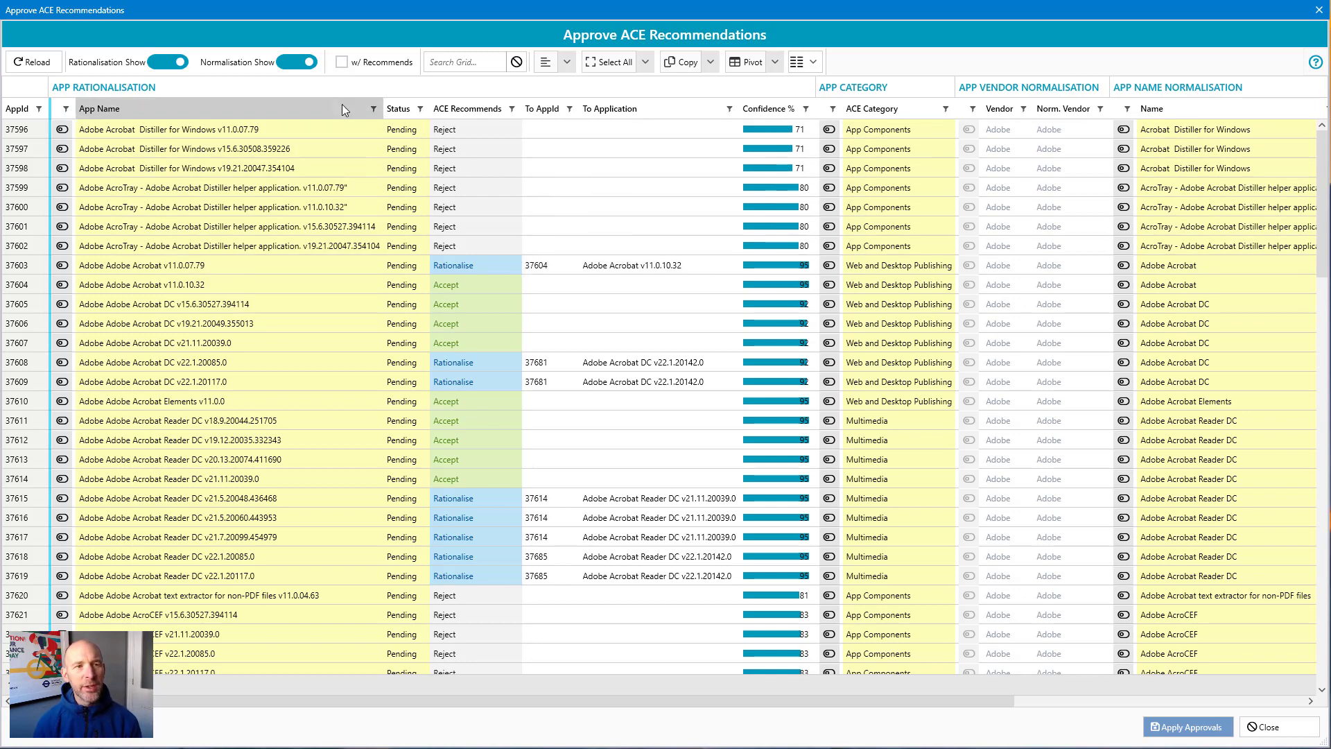
# Step: Hide the rationalisation recommendations and review the vendor filter values in the recommendations dialog
pyautogui.click(165, 63)
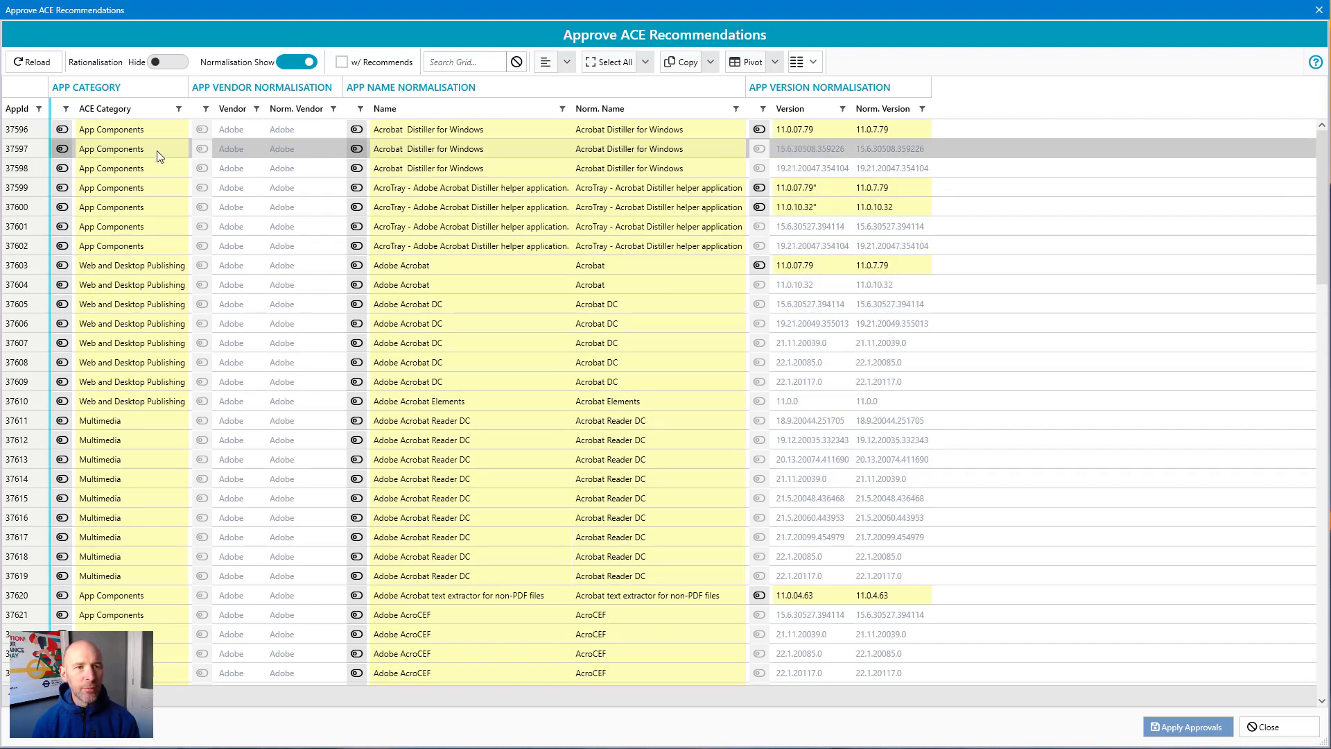
pyautogui.click(255, 109)
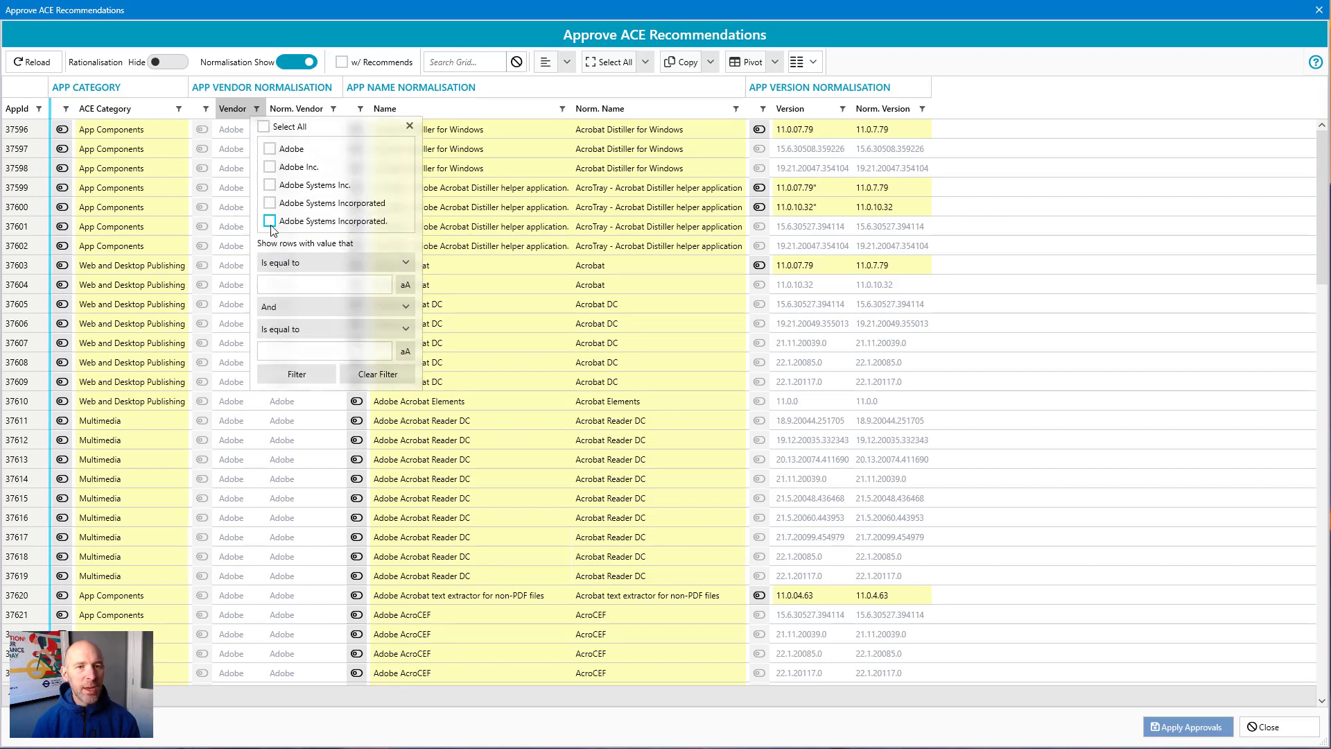
pyautogui.click(163, 136)
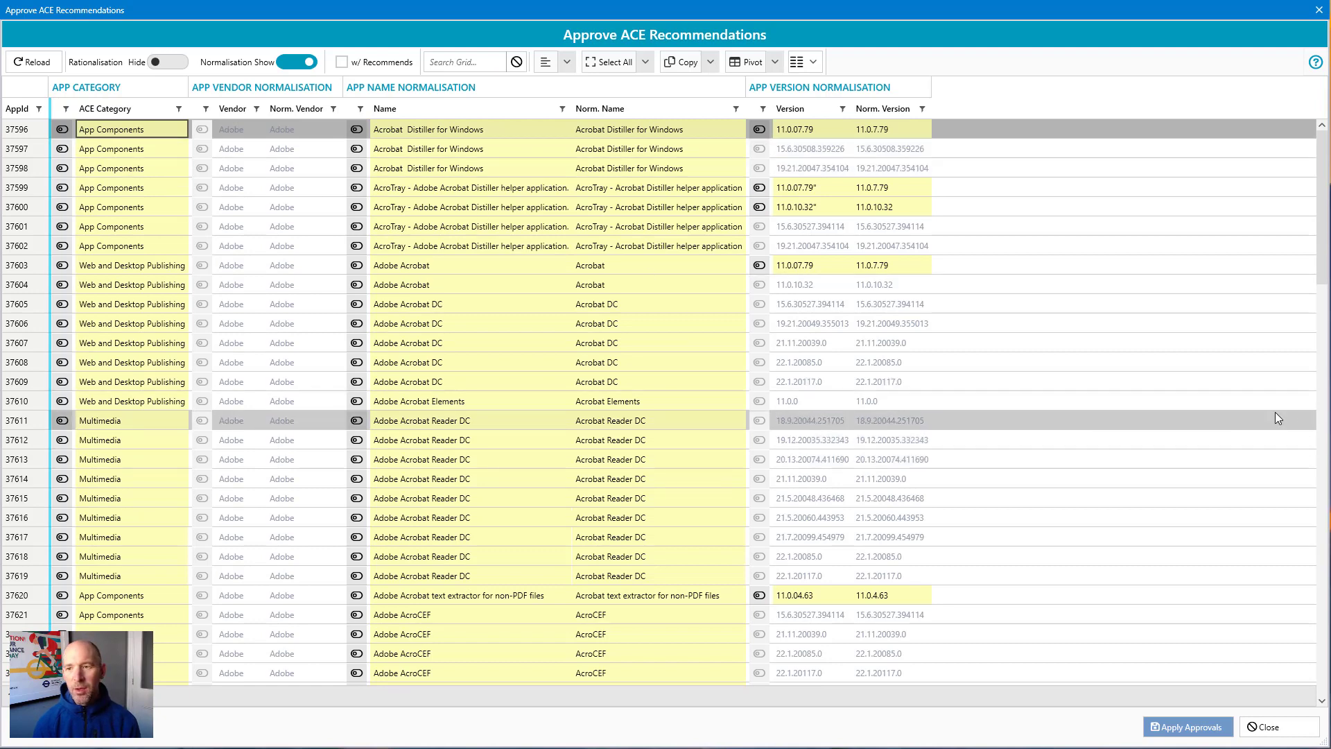
# Step: Scroll through the recommendations and inspect the suggested vendor, name and version normalisations
pyautogui.click(1326, 407)
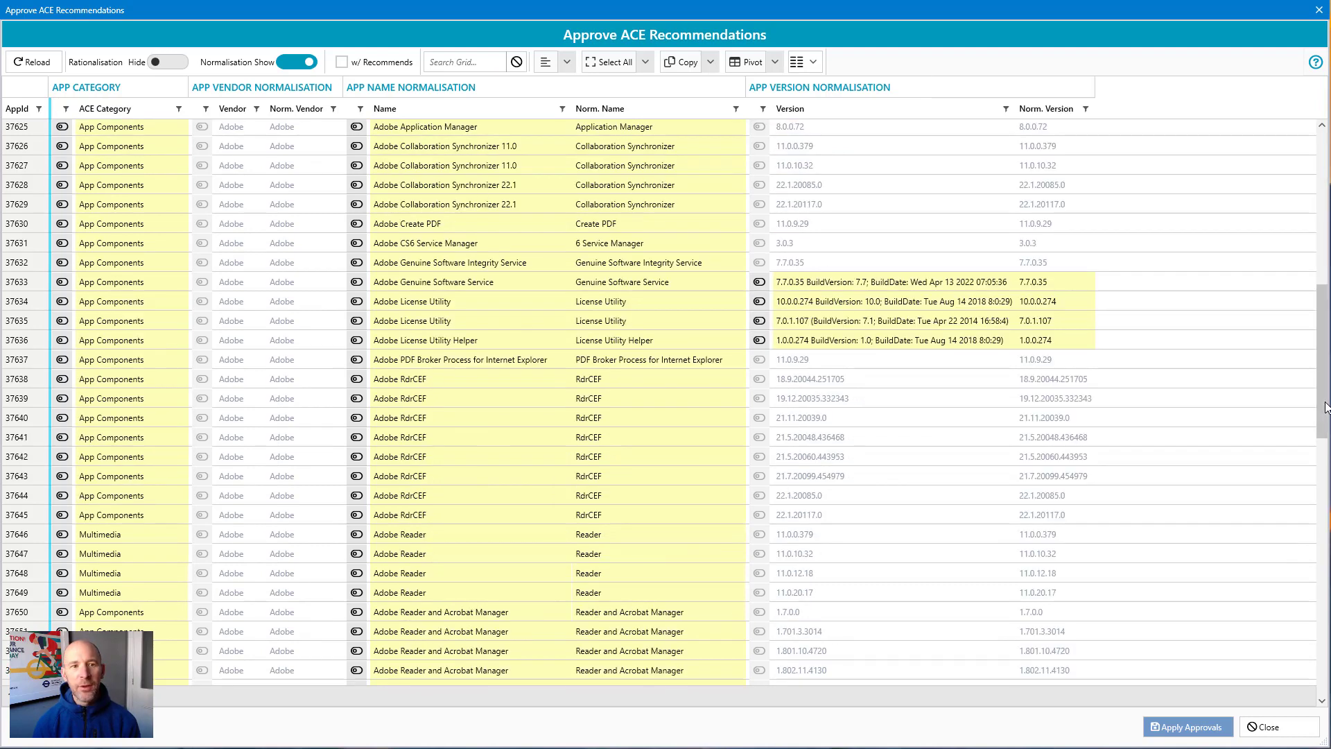
pyautogui.click(1321, 494)
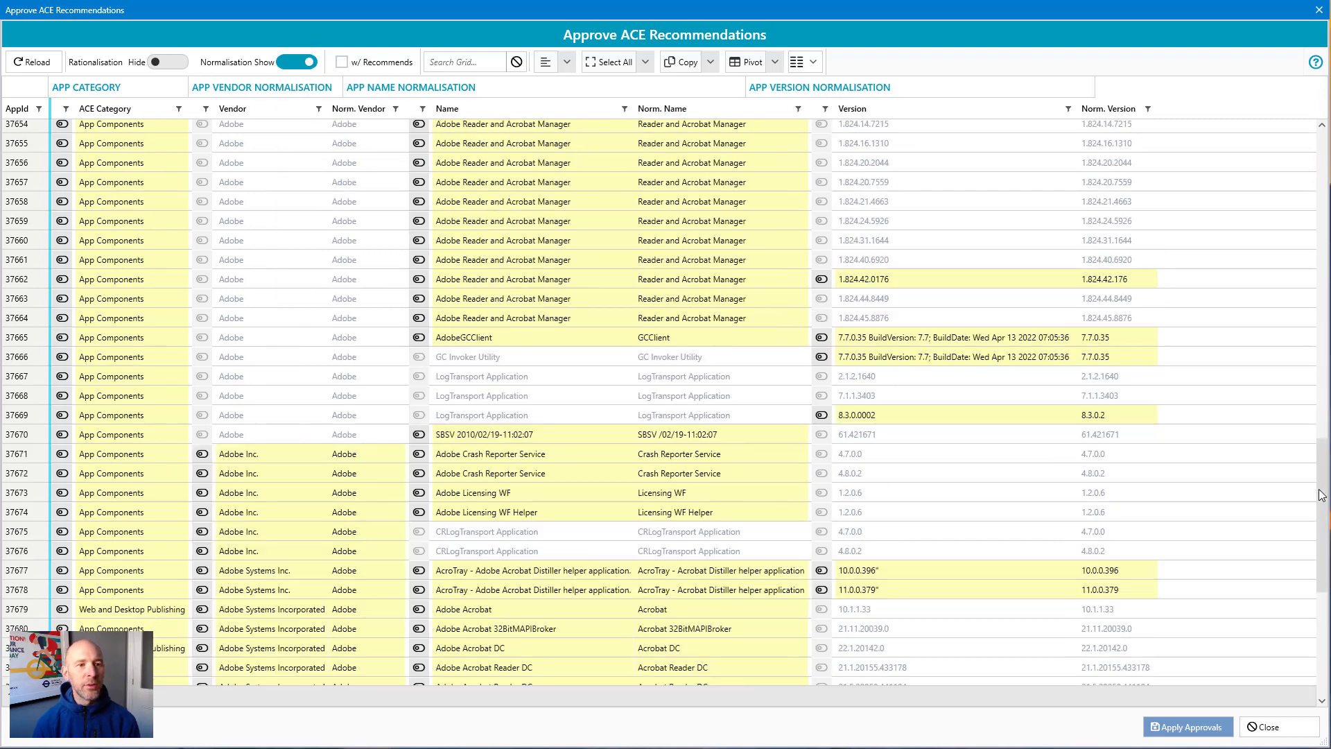
pyautogui.click(245, 456)
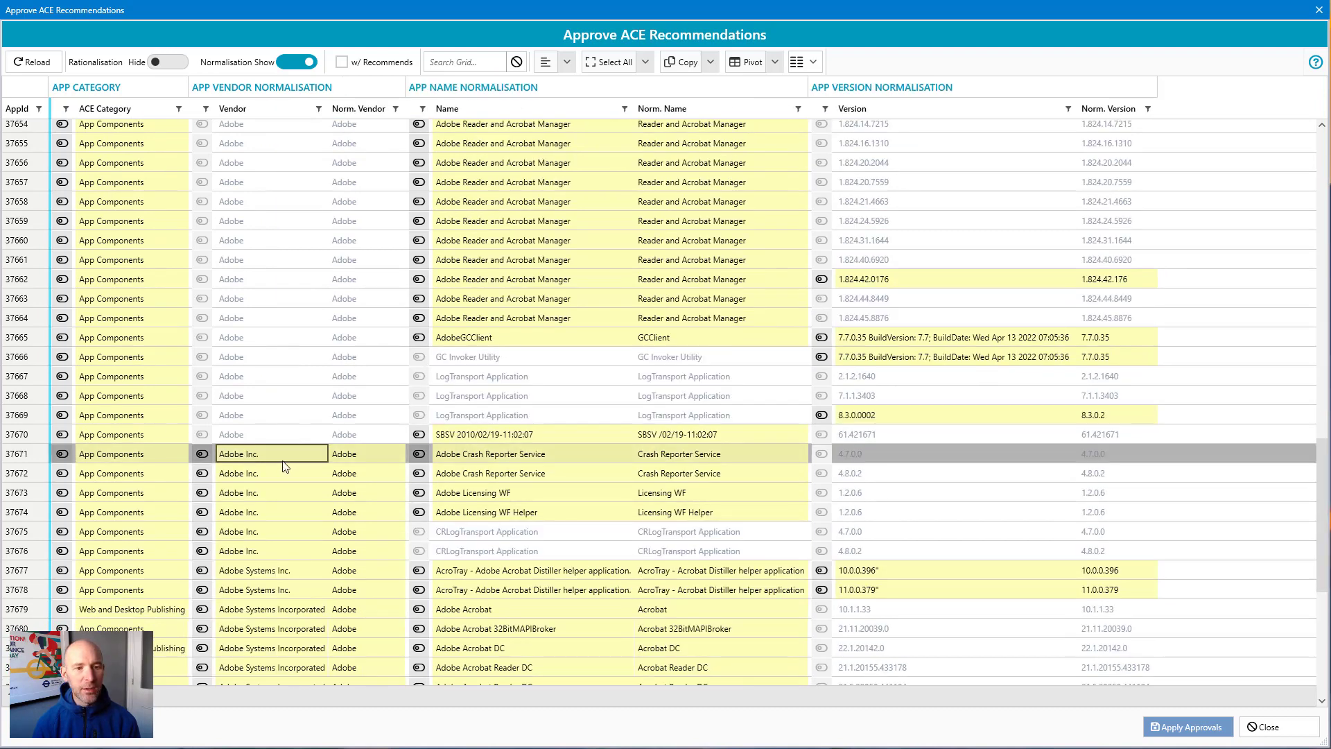
pyautogui.click(377, 456)
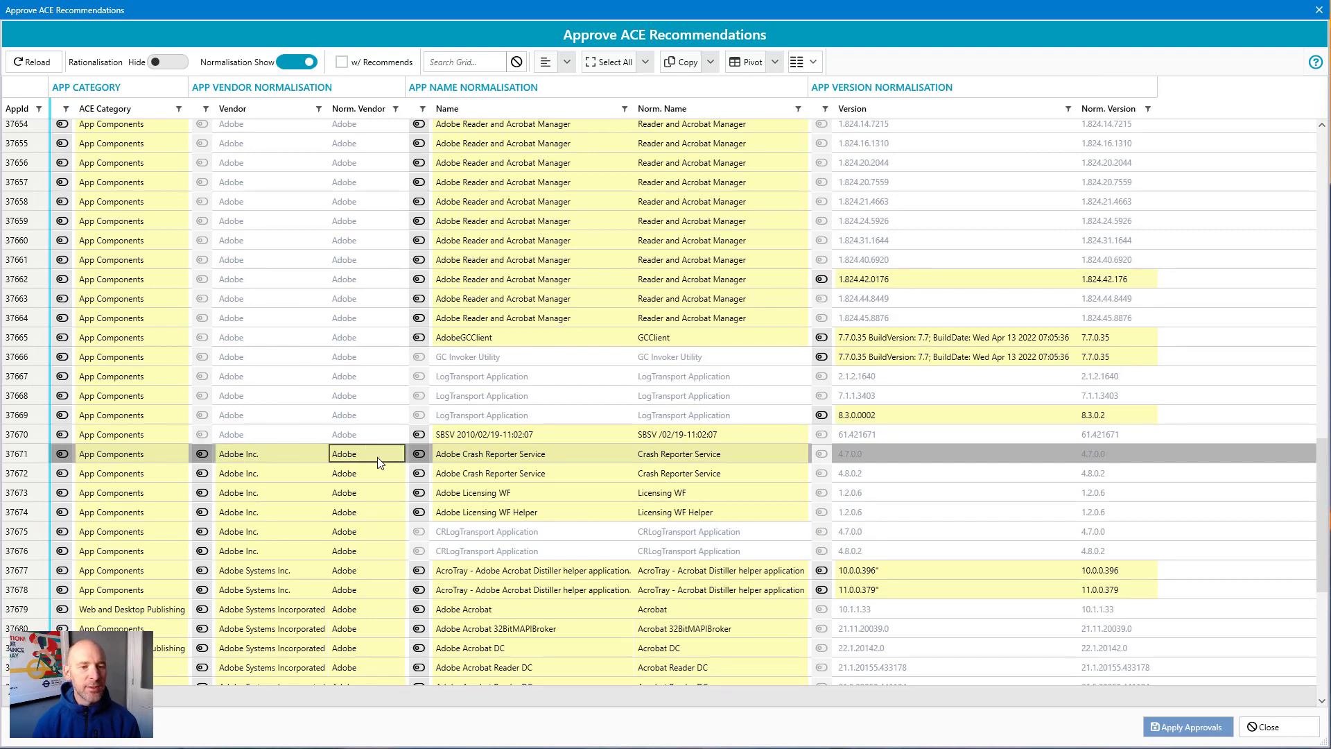
pyautogui.click(276, 573)
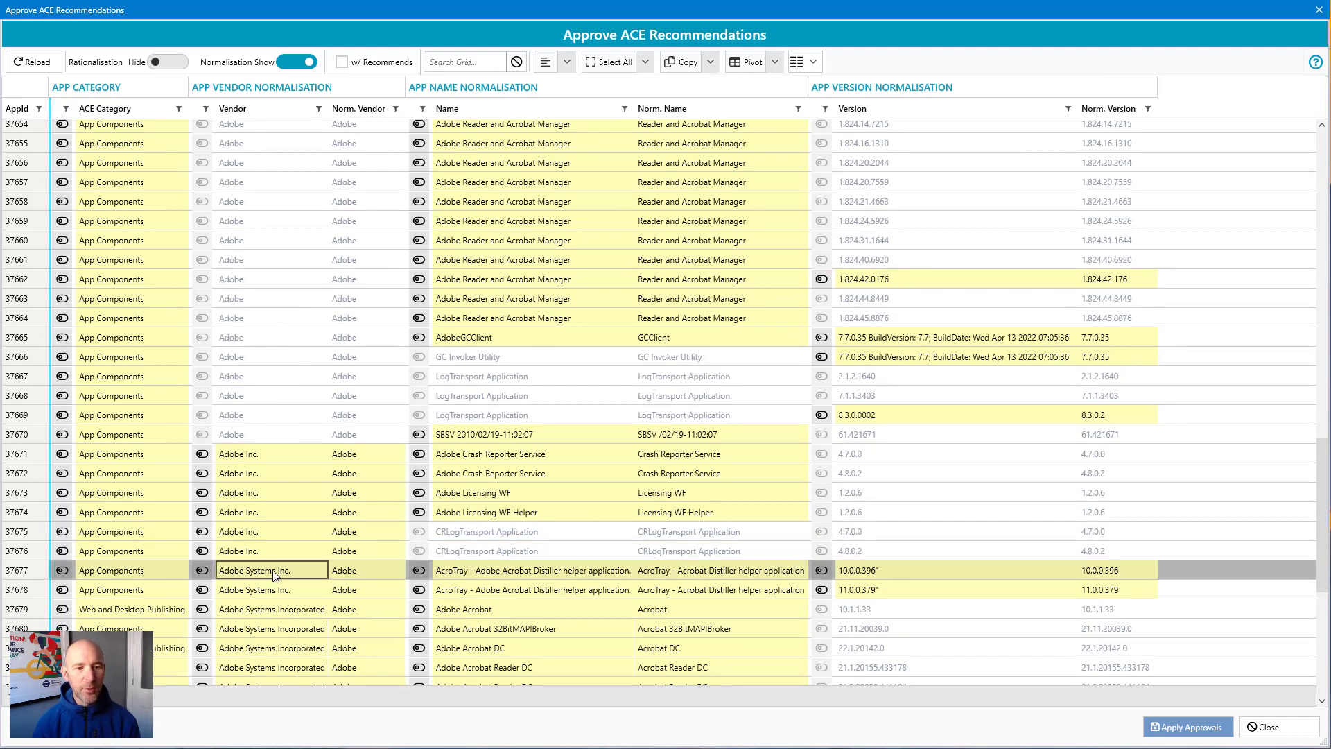
pyautogui.click(356, 573)
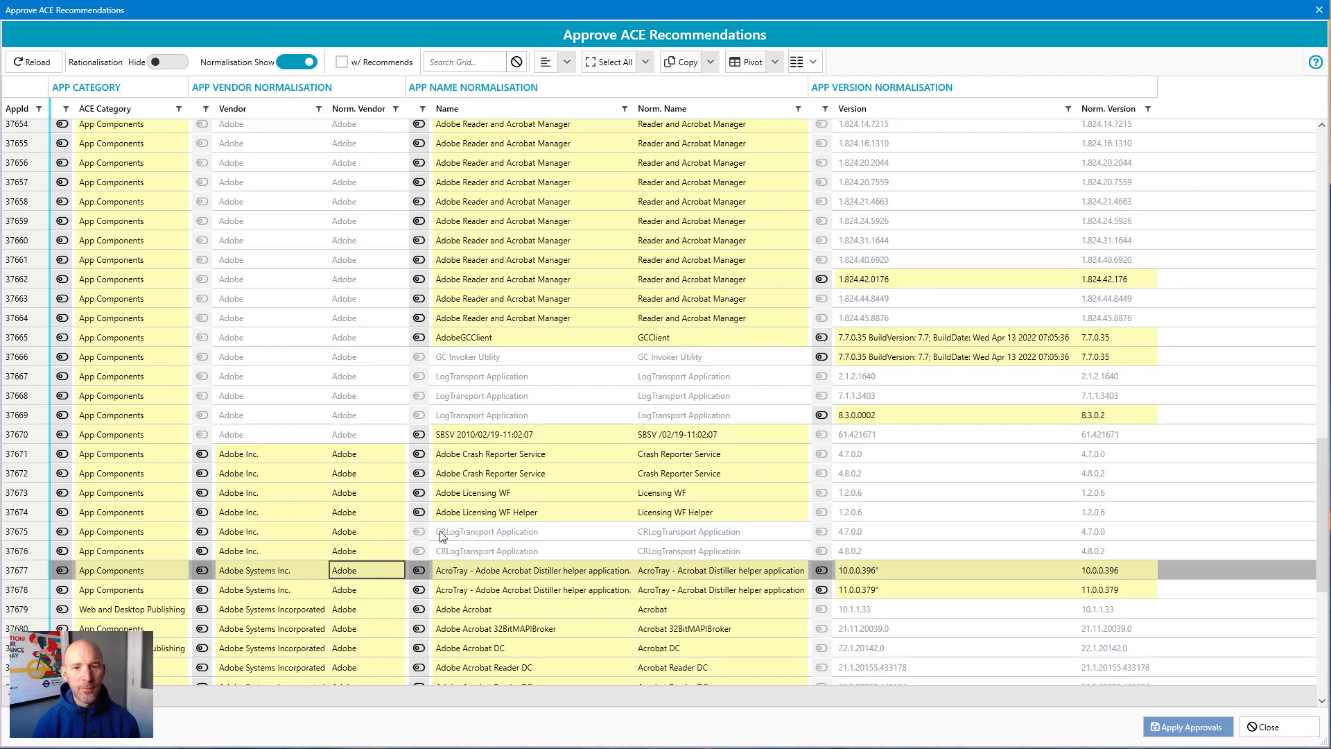
pyautogui.click(565, 261)
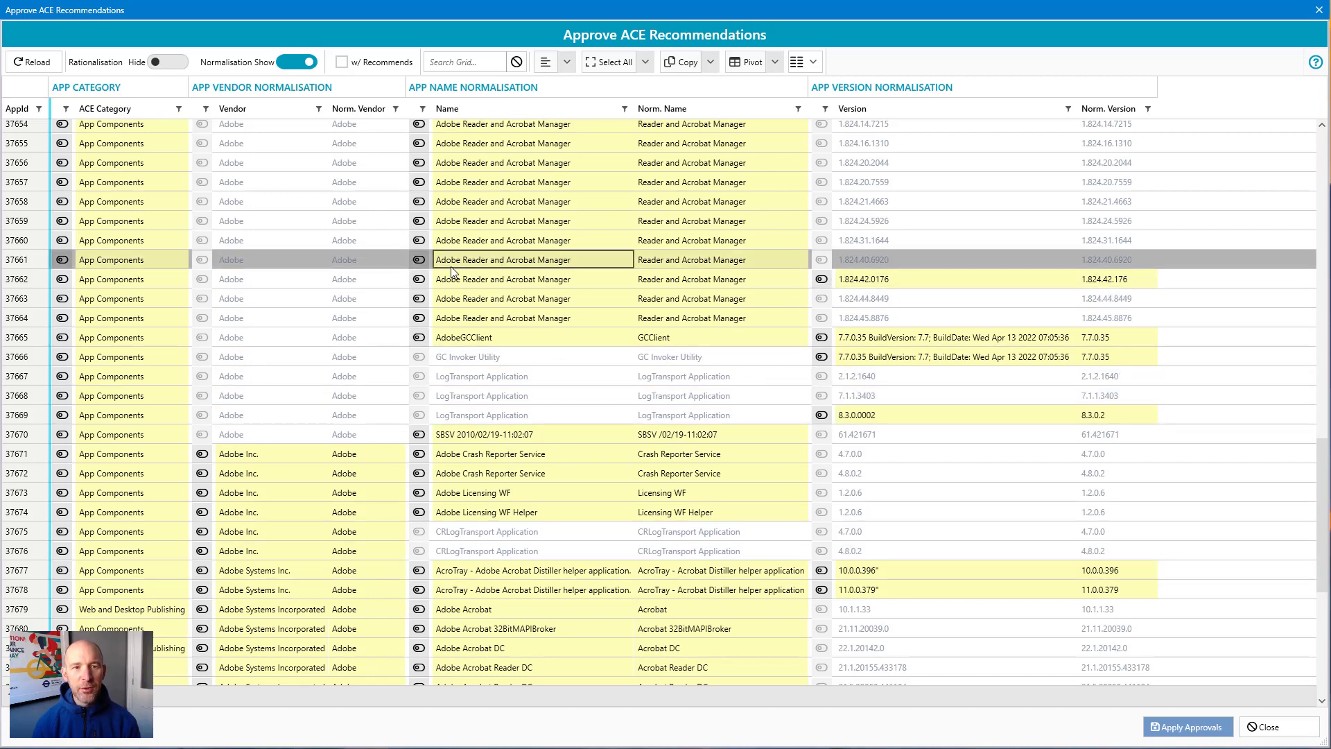
pyautogui.click(676, 257)
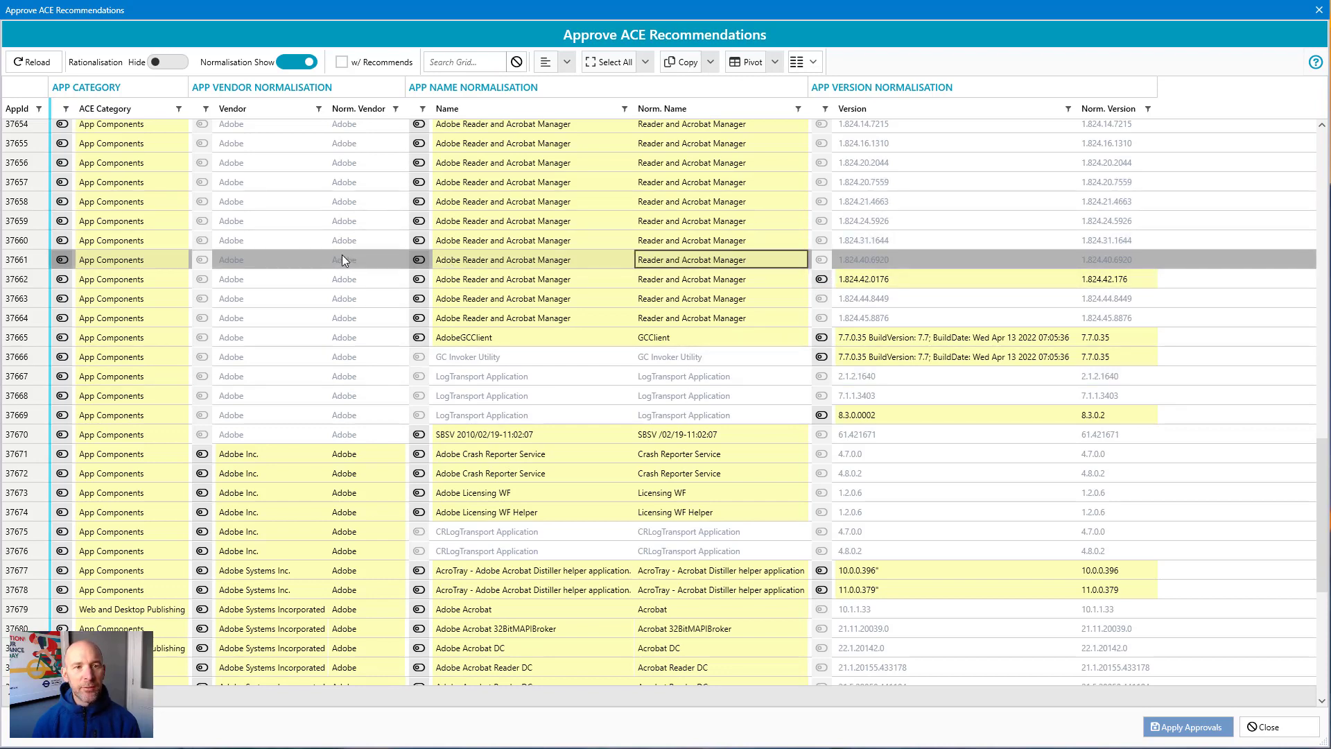
pyautogui.click(904, 339)
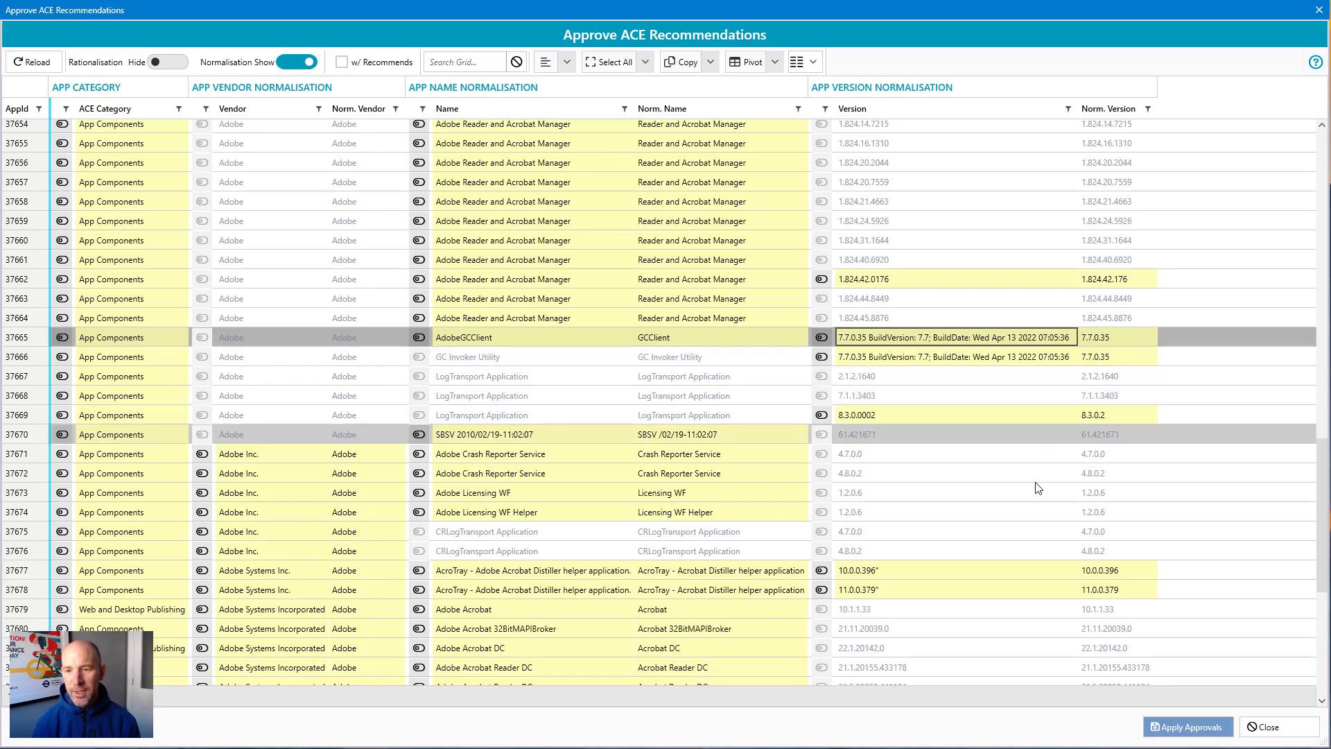
pyautogui.click(895, 575)
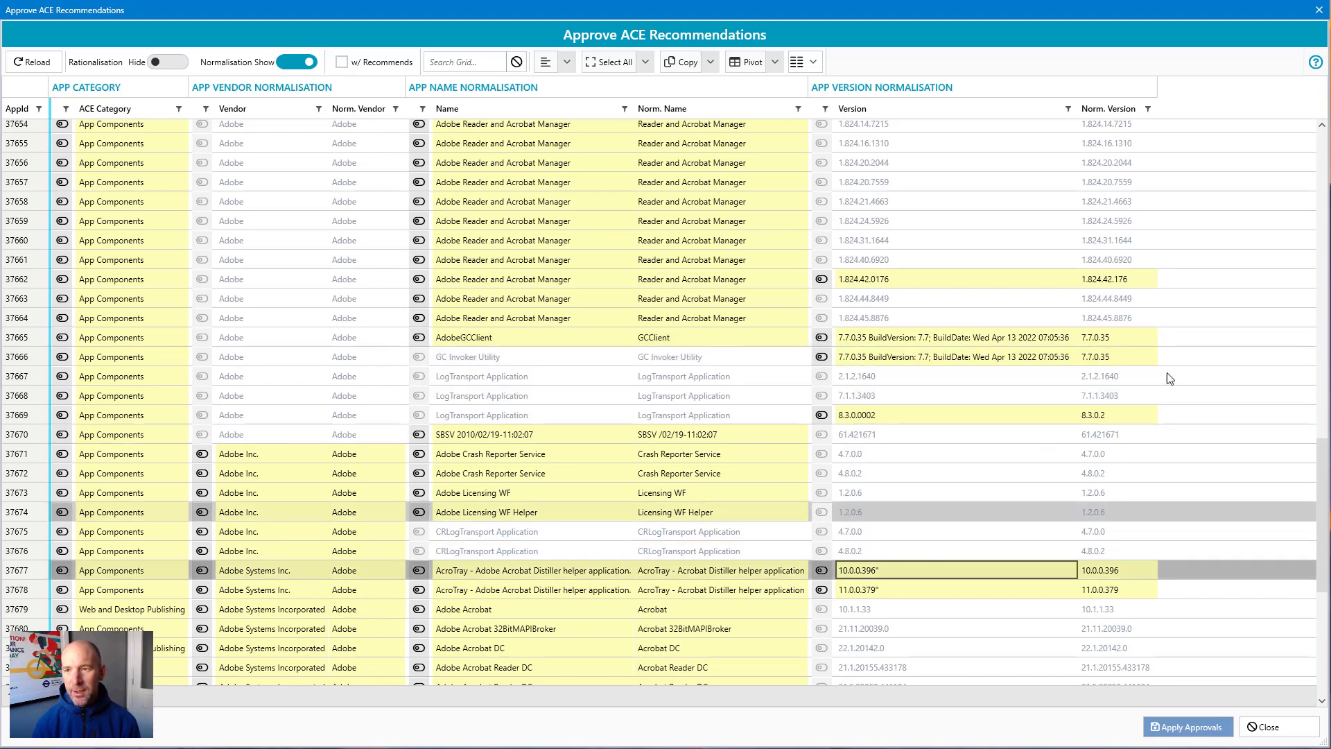
pyautogui.click(1325, 147)
pyautogui.click(1325, 147)
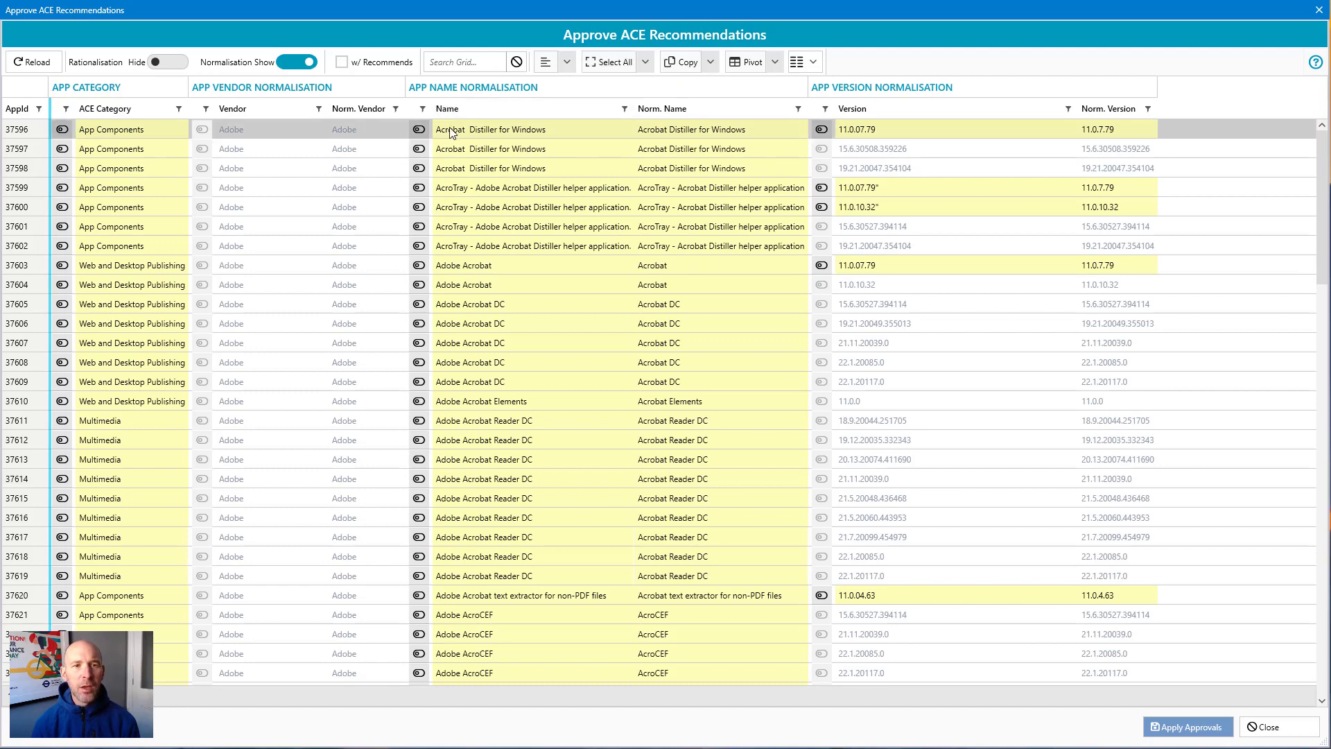
# Step: Toggle the first row's name normalisation approval on and off again
pyautogui.click(418, 130)
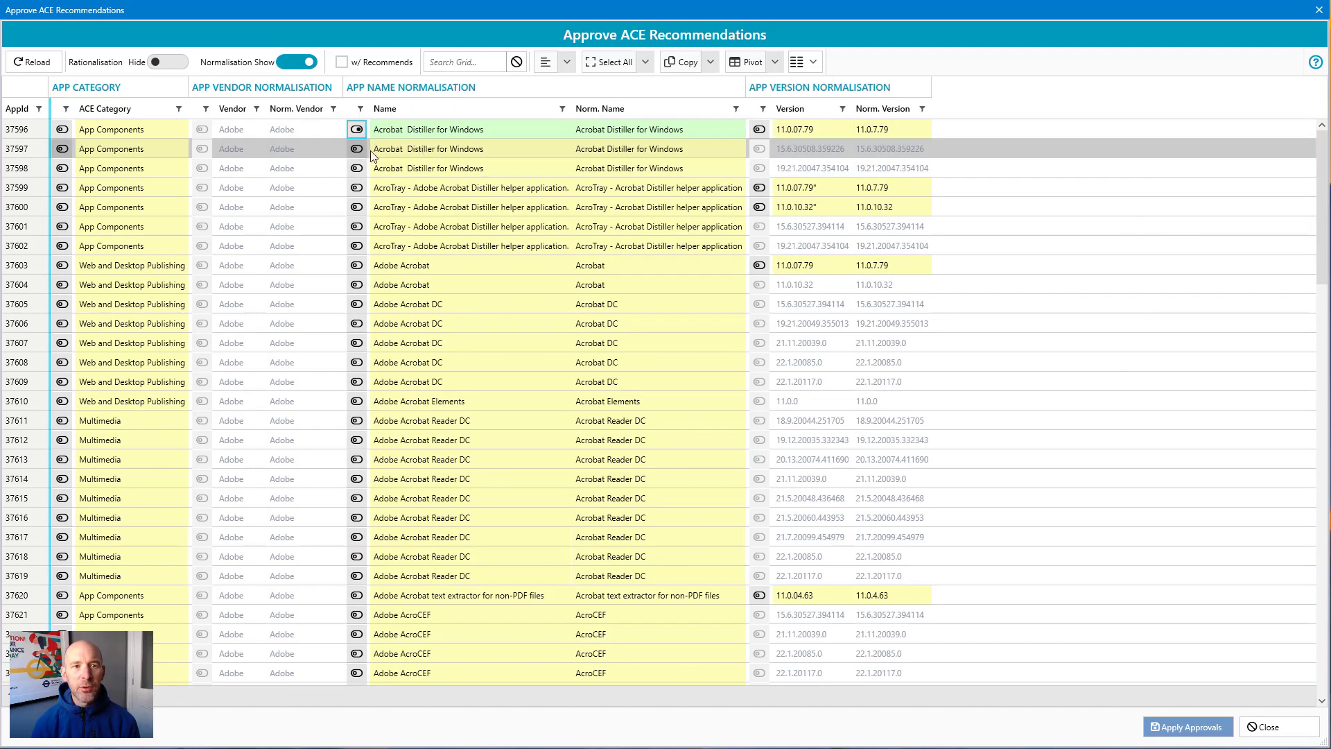
pyautogui.click(358, 131)
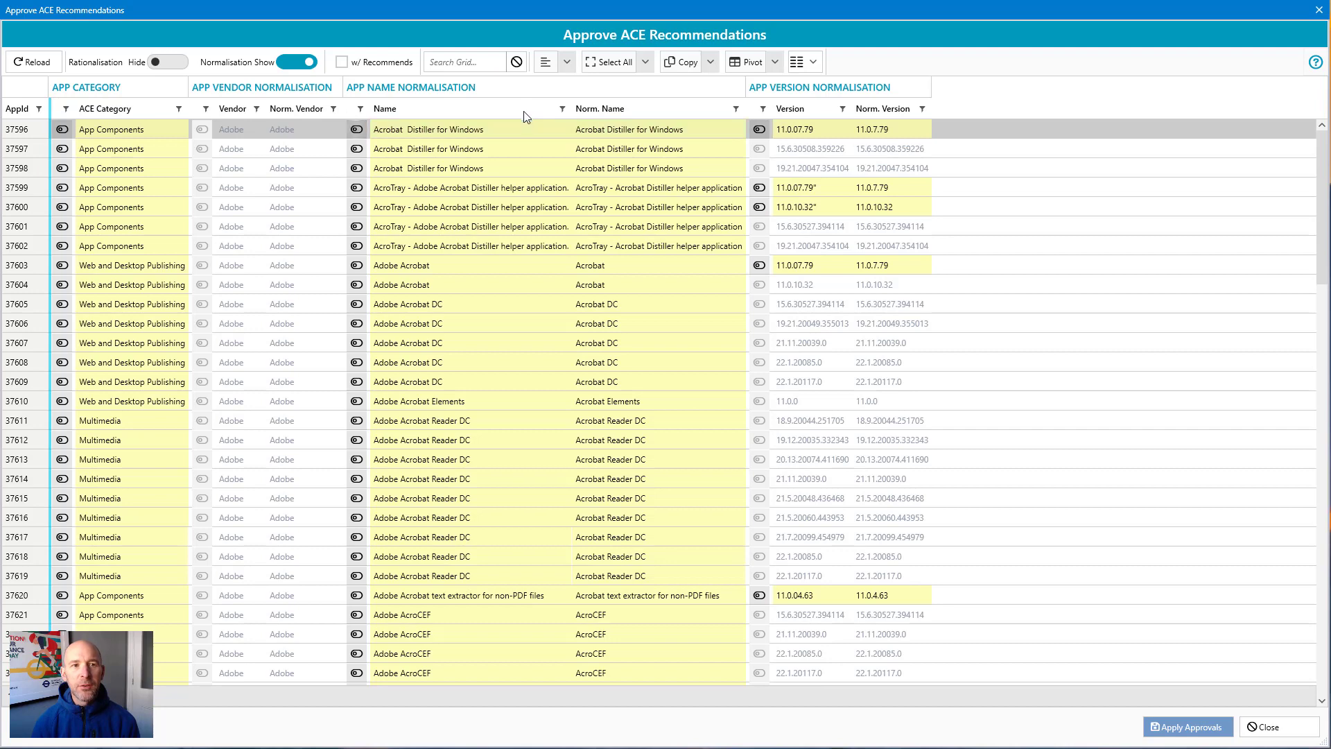
# Step: Select all rows, approve all normalisation recommendations for category, vendor, name and version, and apply the approvals
pyautogui.click(613, 65)
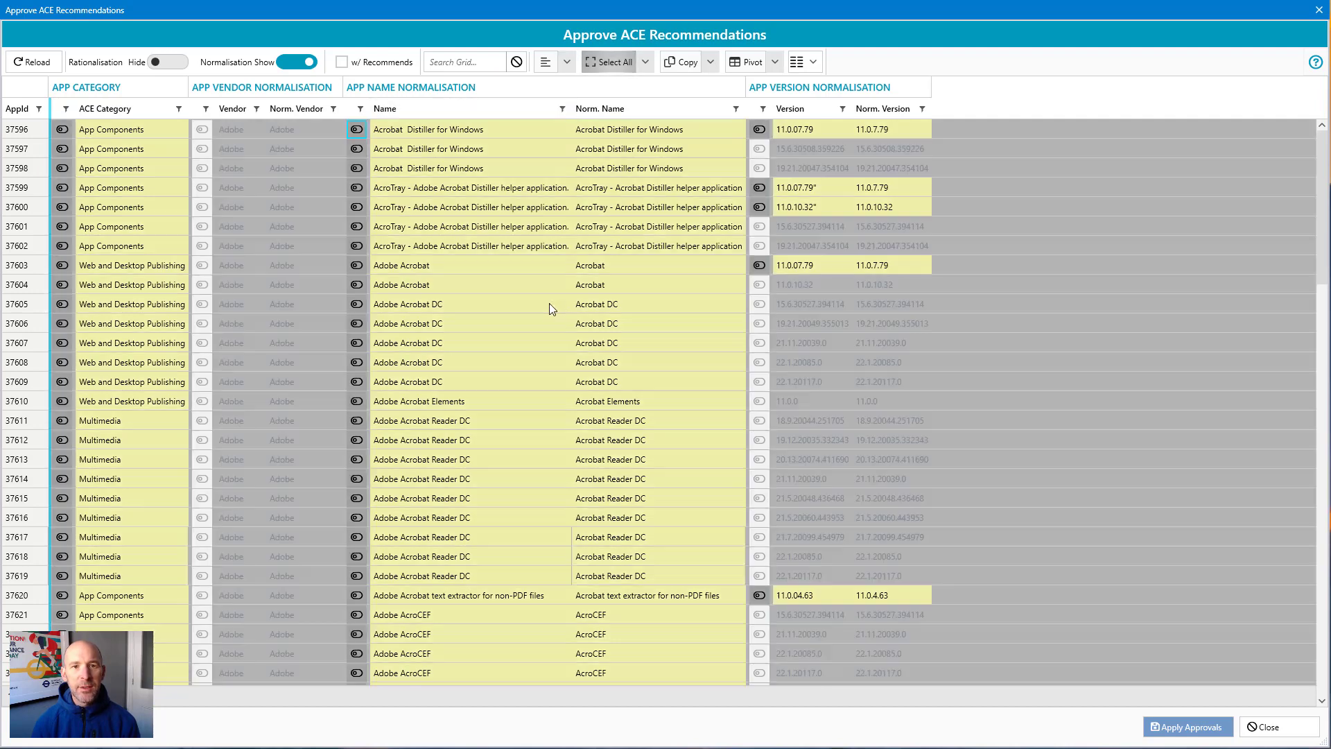
pyautogui.rightClick(434, 184)
pyautogui.moveTo(466, 193)
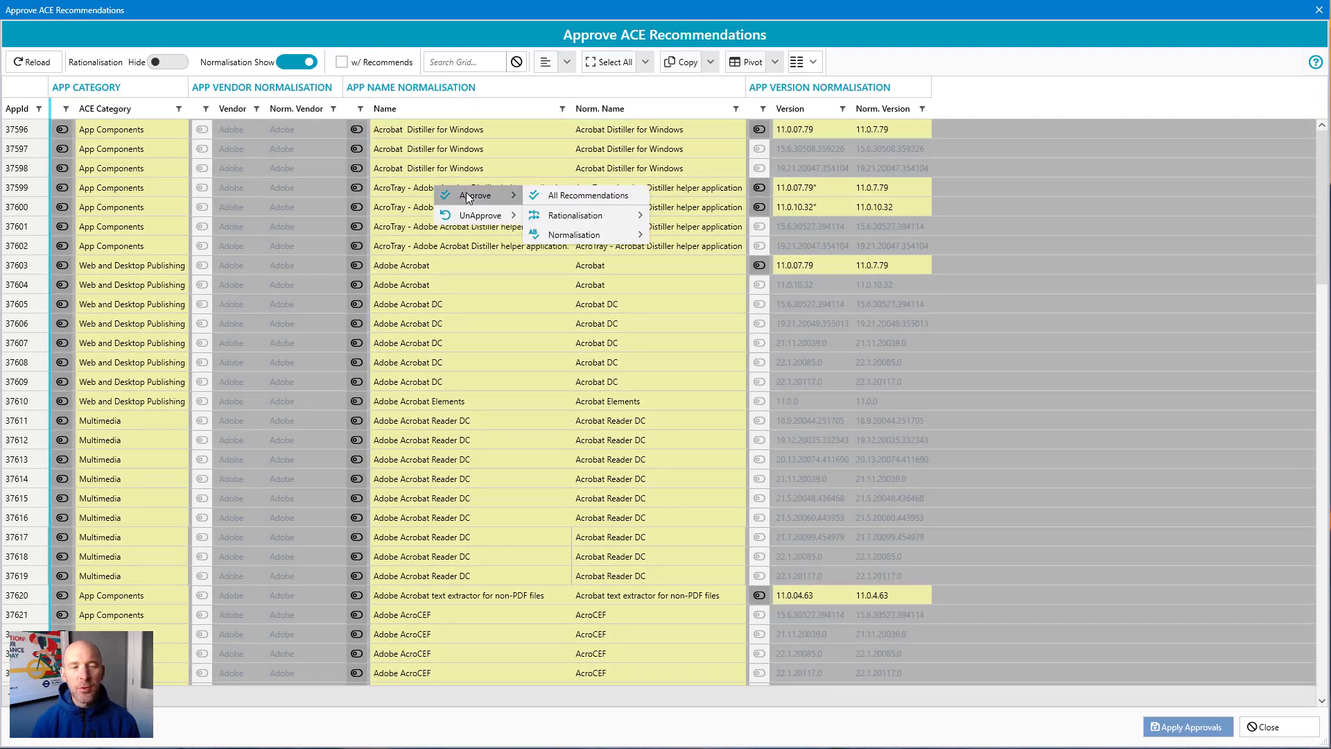
pyautogui.moveTo(585, 239)
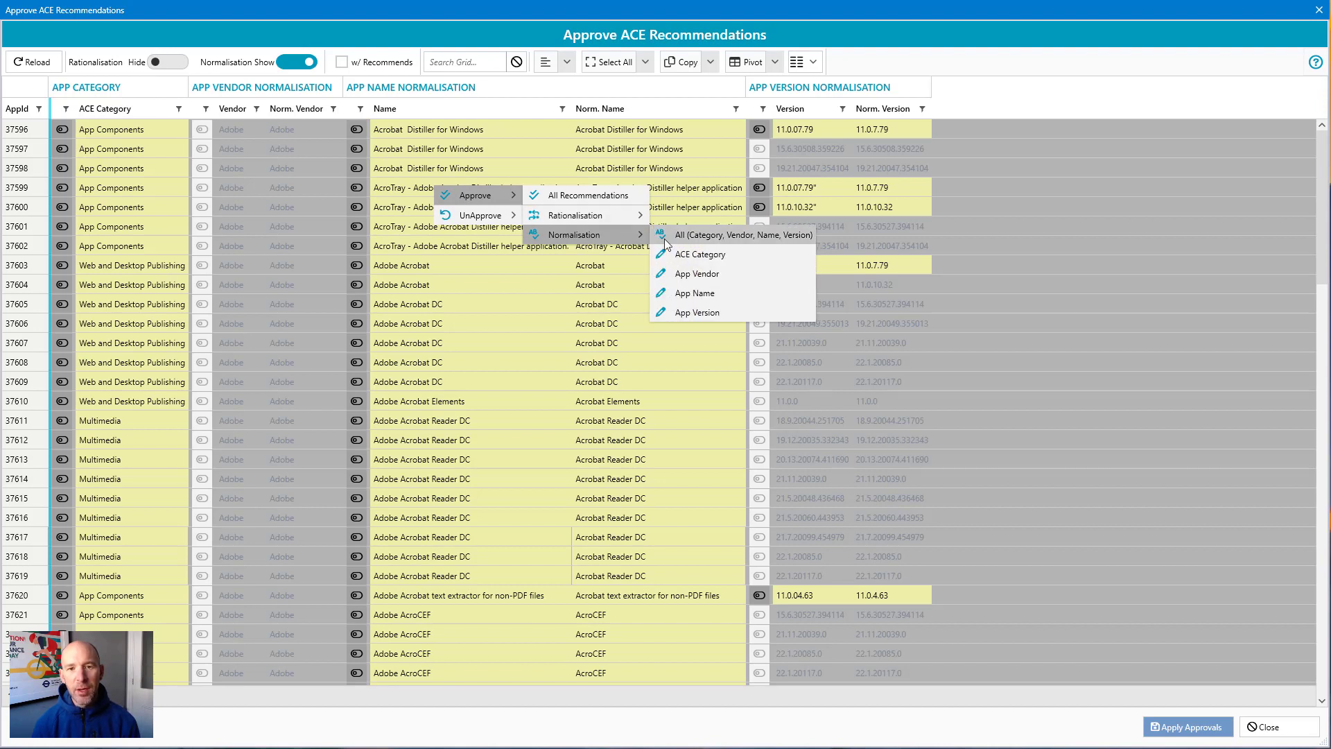
pyautogui.click(702, 235)
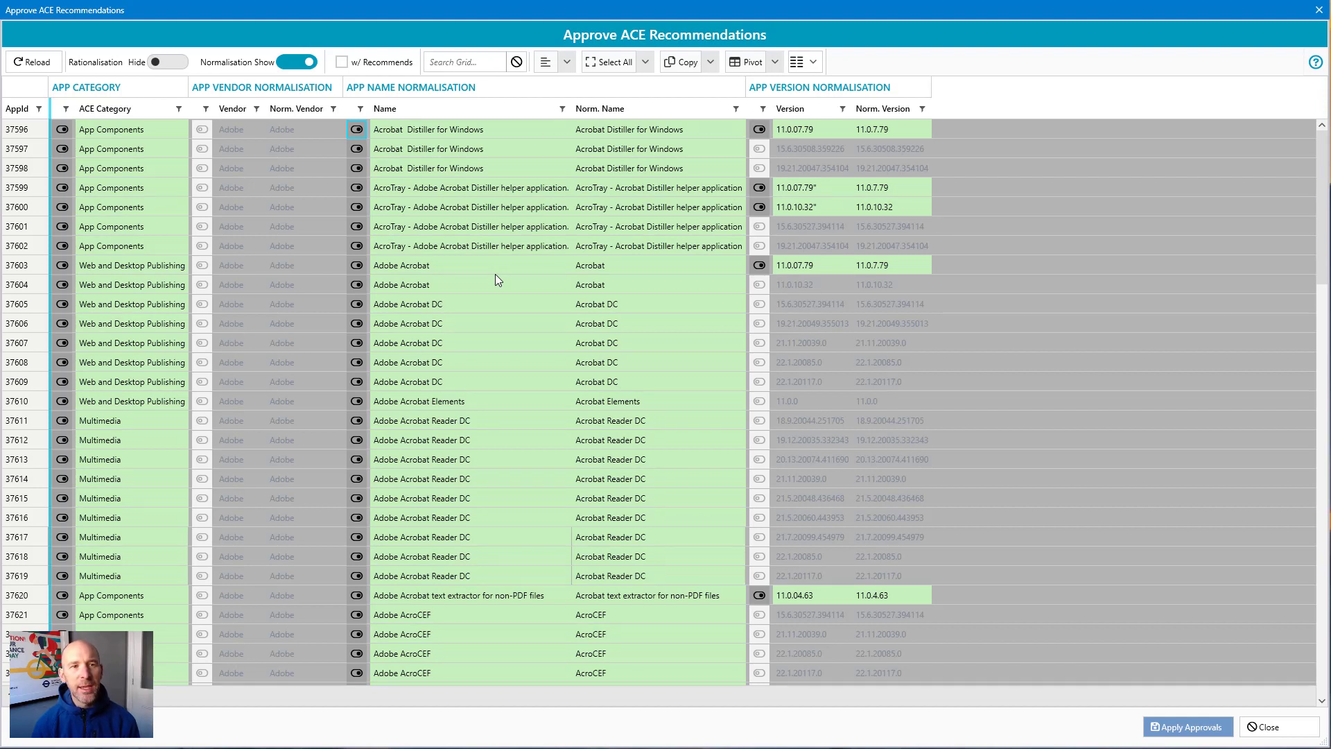
pyautogui.click(1179, 734)
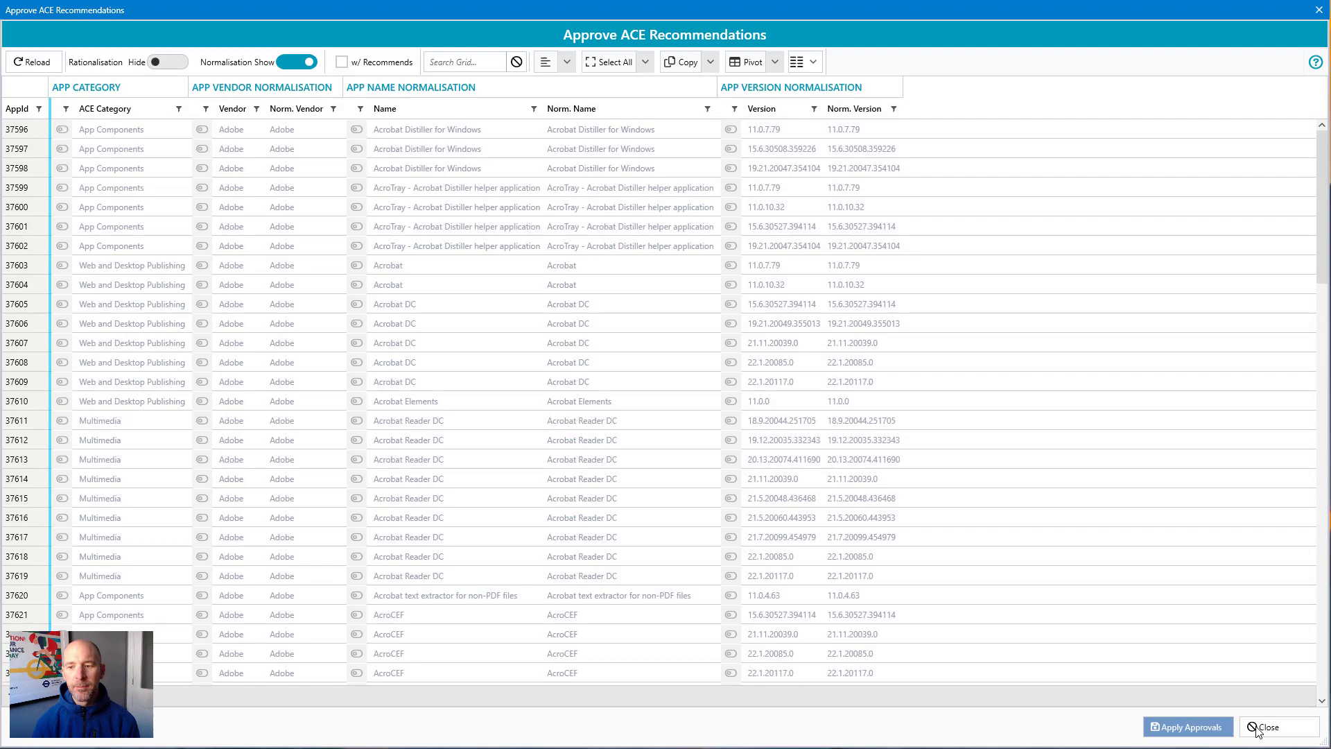
# Step: Close the recommendations dialog and review the vendor and version filter values in the application grid
pyautogui.click(1263, 726)
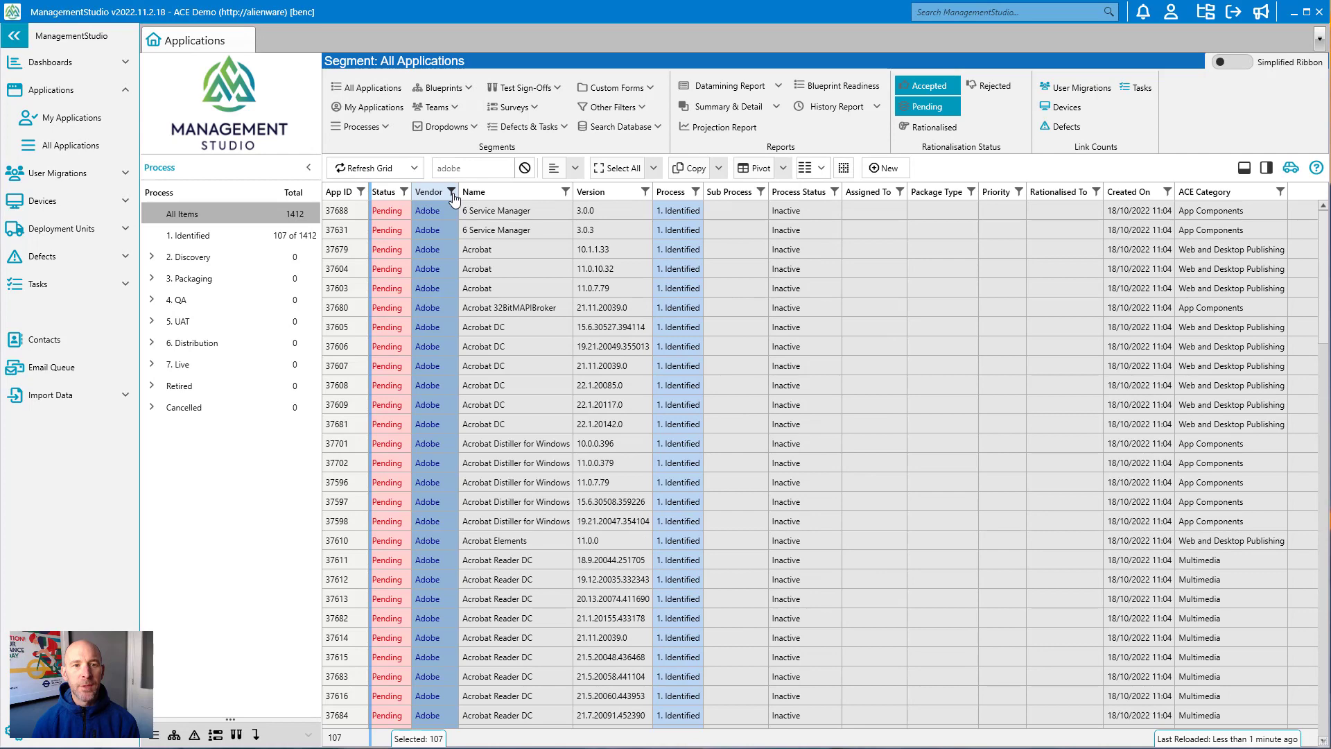
pyautogui.click(451, 192)
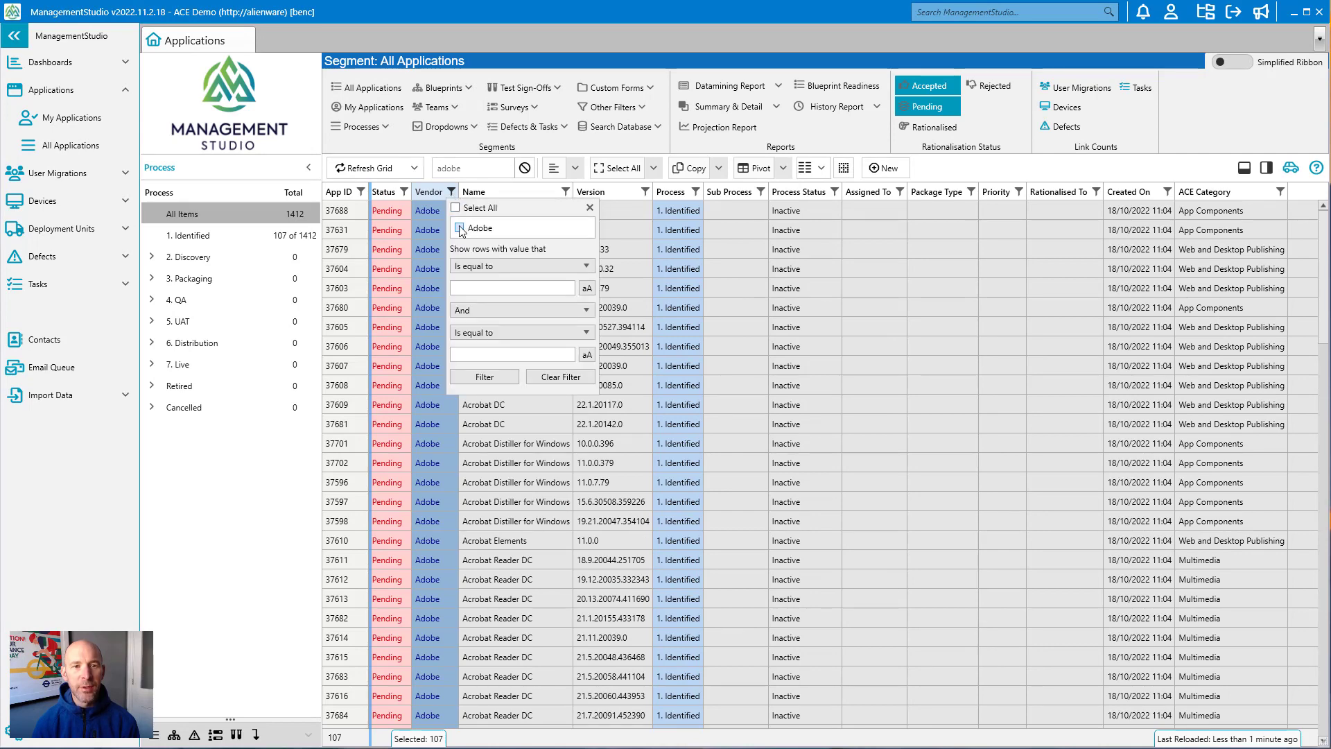
pyautogui.click(588, 208)
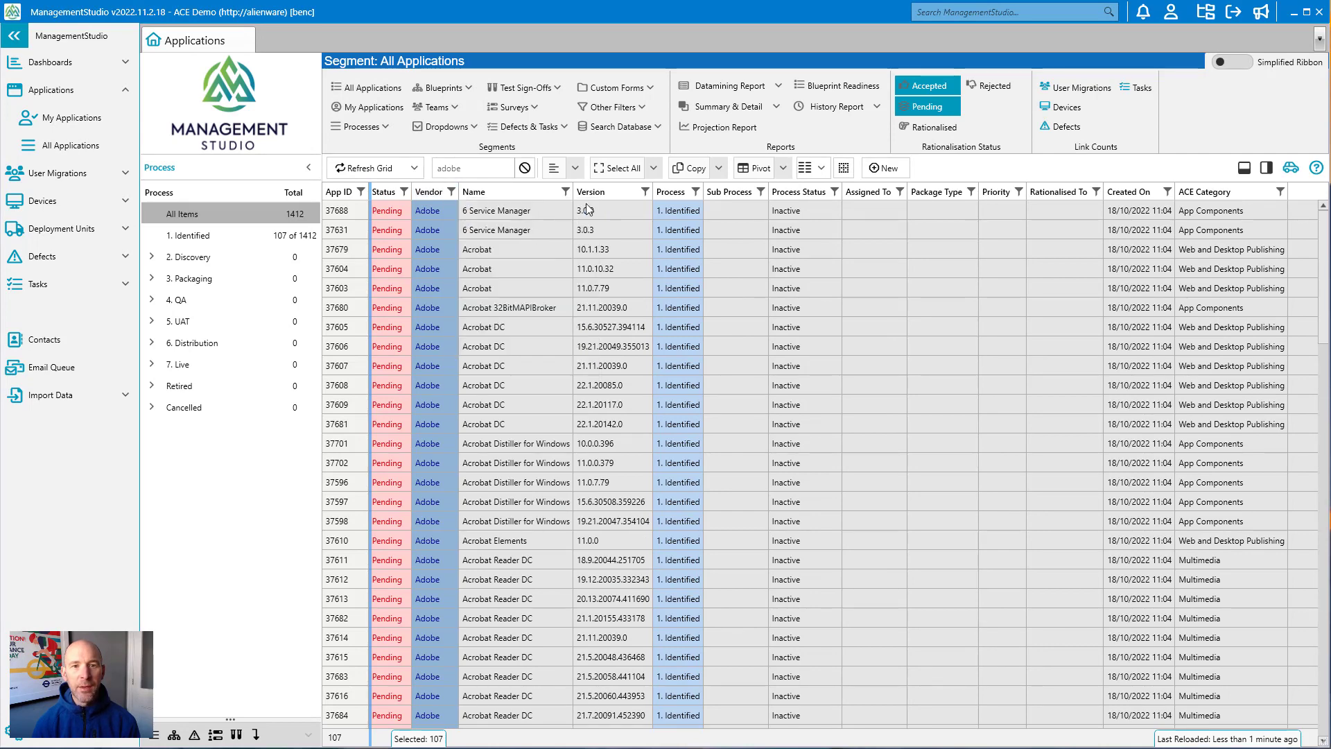
pyautogui.click(645, 191)
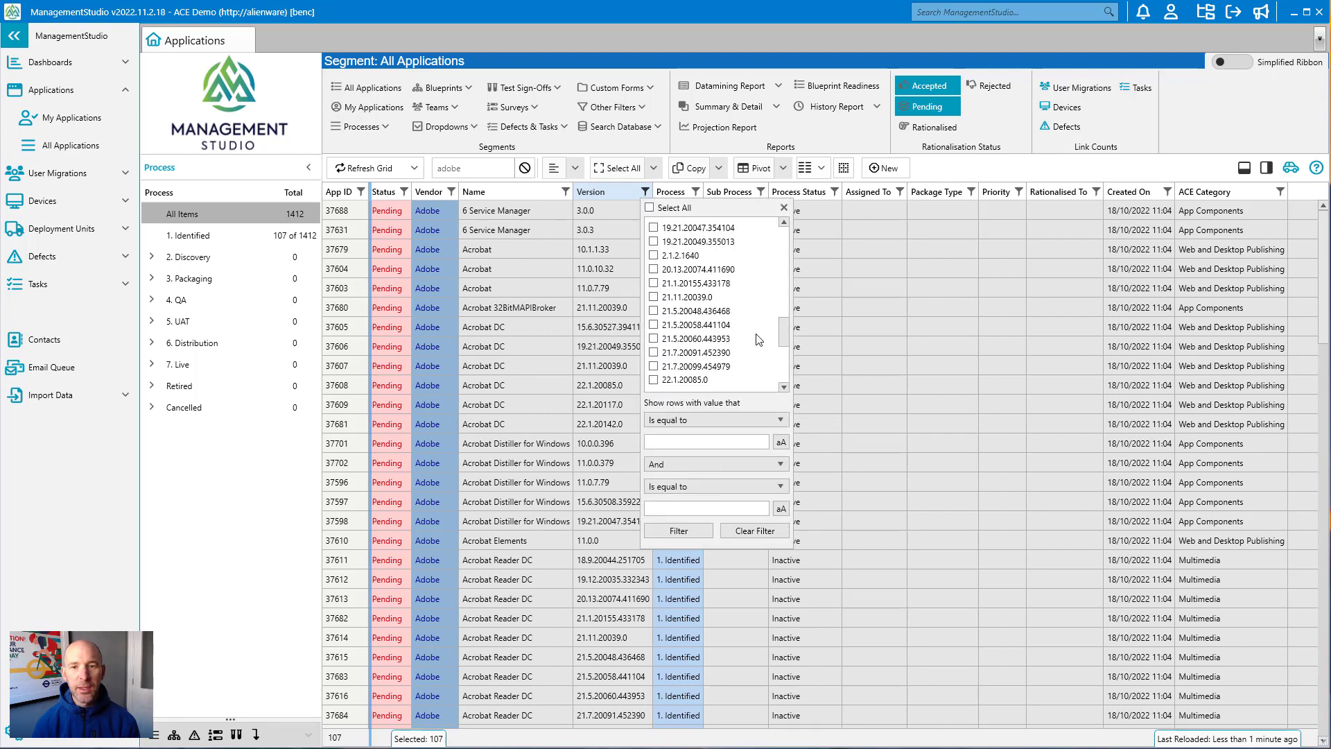
pyautogui.moveTo(784, 332); pyautogui.dragTo(792, 247)
pyautogui.click(784, 208)
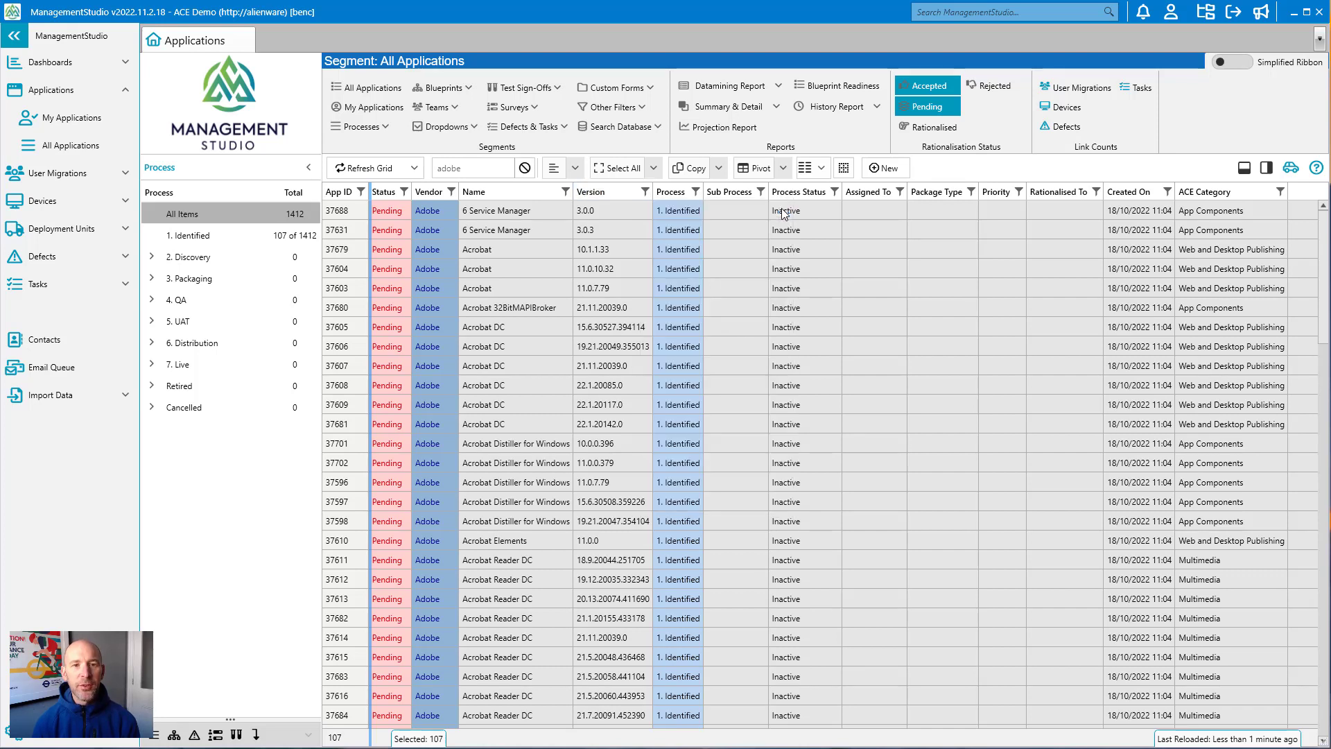
# Step: Open the ACE Recommendations for the selected Adobe applications through the Rationalise options
pyautogui.rightClick(656, 269)
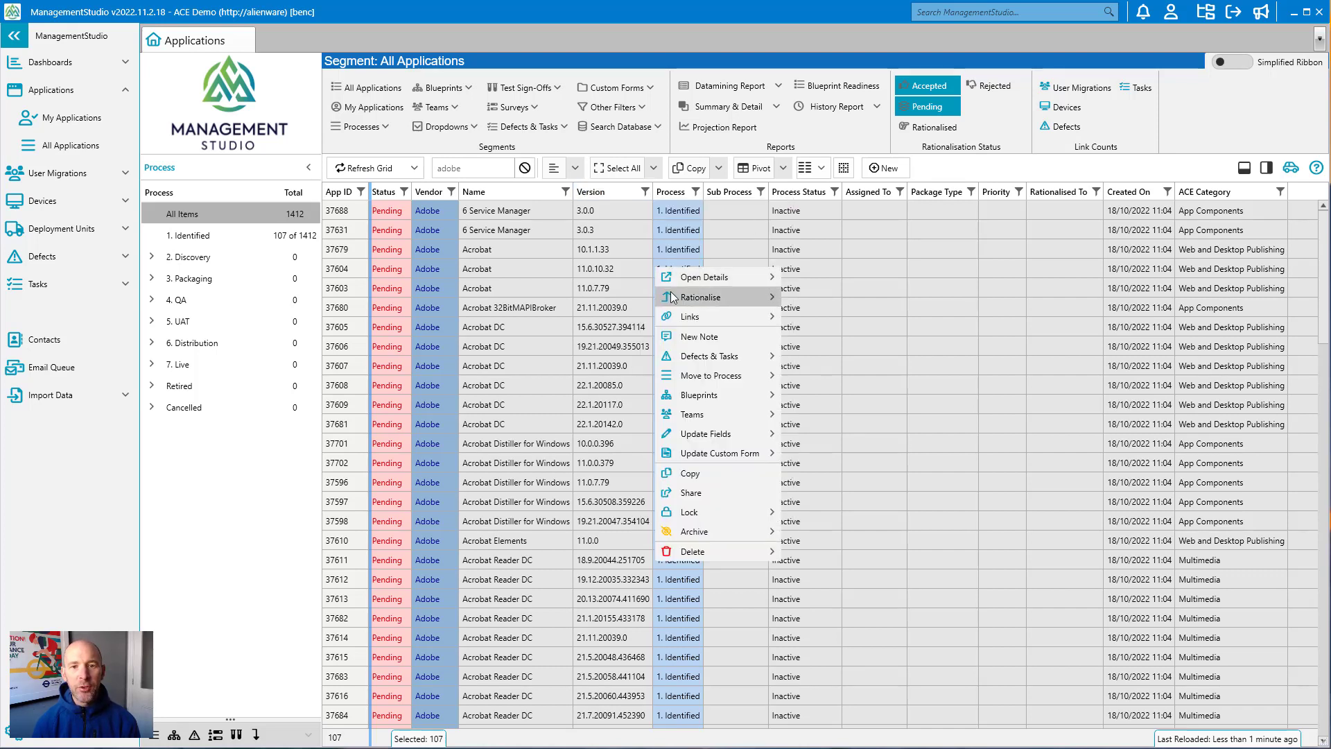
pyautogui.moveTo(713, 297)
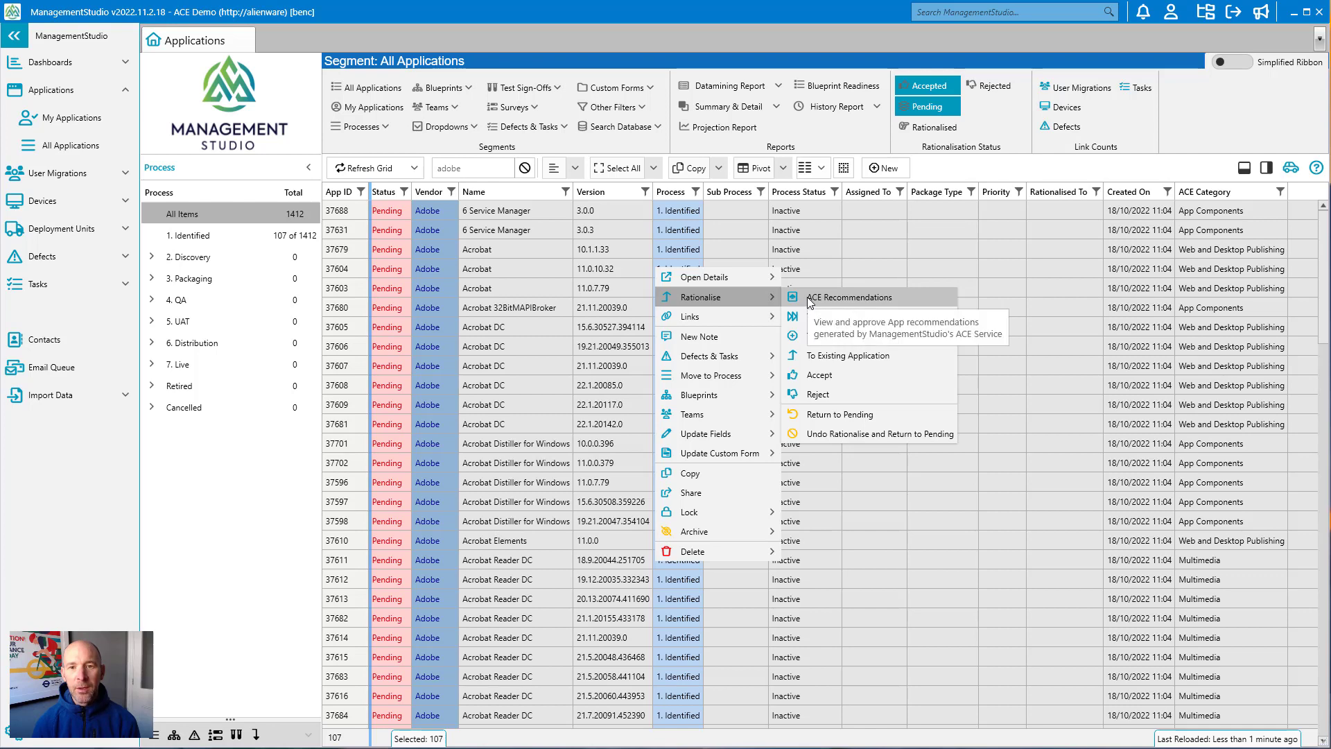
pyautogui.click(807, 296)
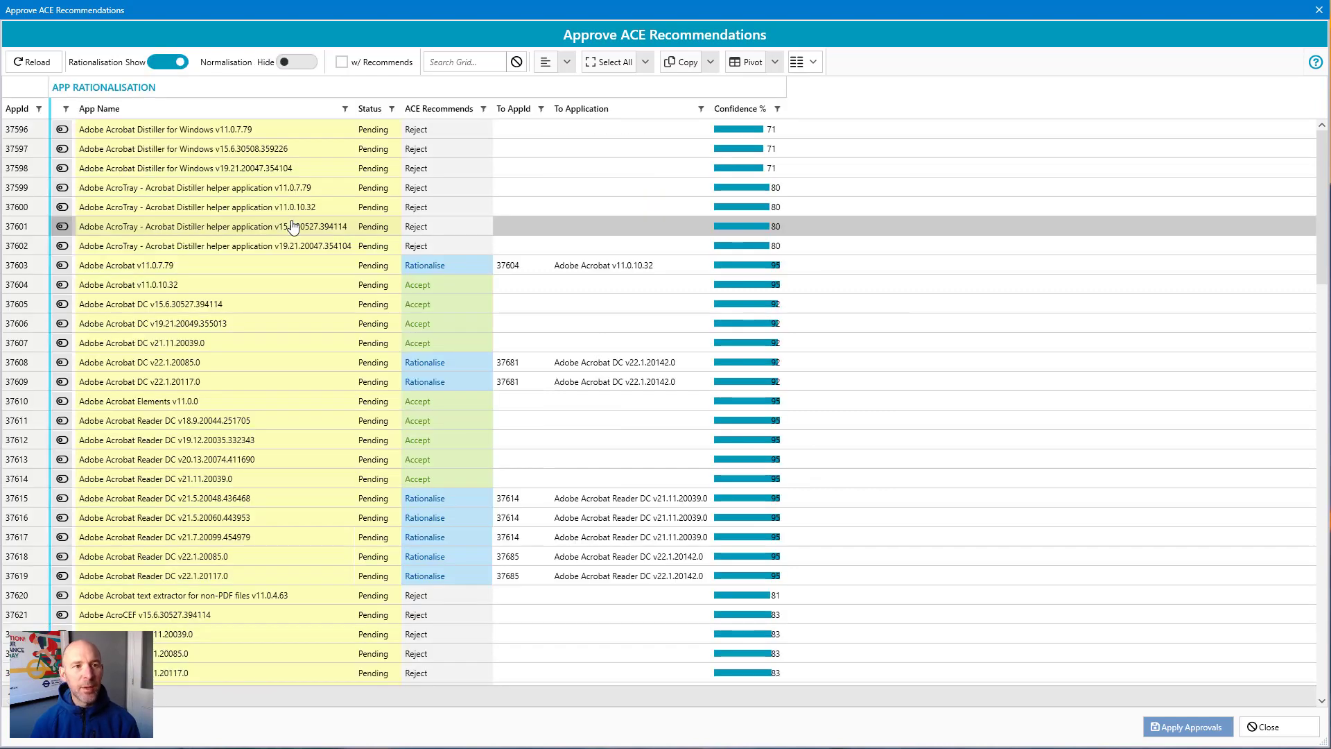
# Step: Inspect the rationalisation recommendations for the Acrobat Distiller, AcroTray and Acrobat rows, including the target application
pyautogui.click(235, 131)
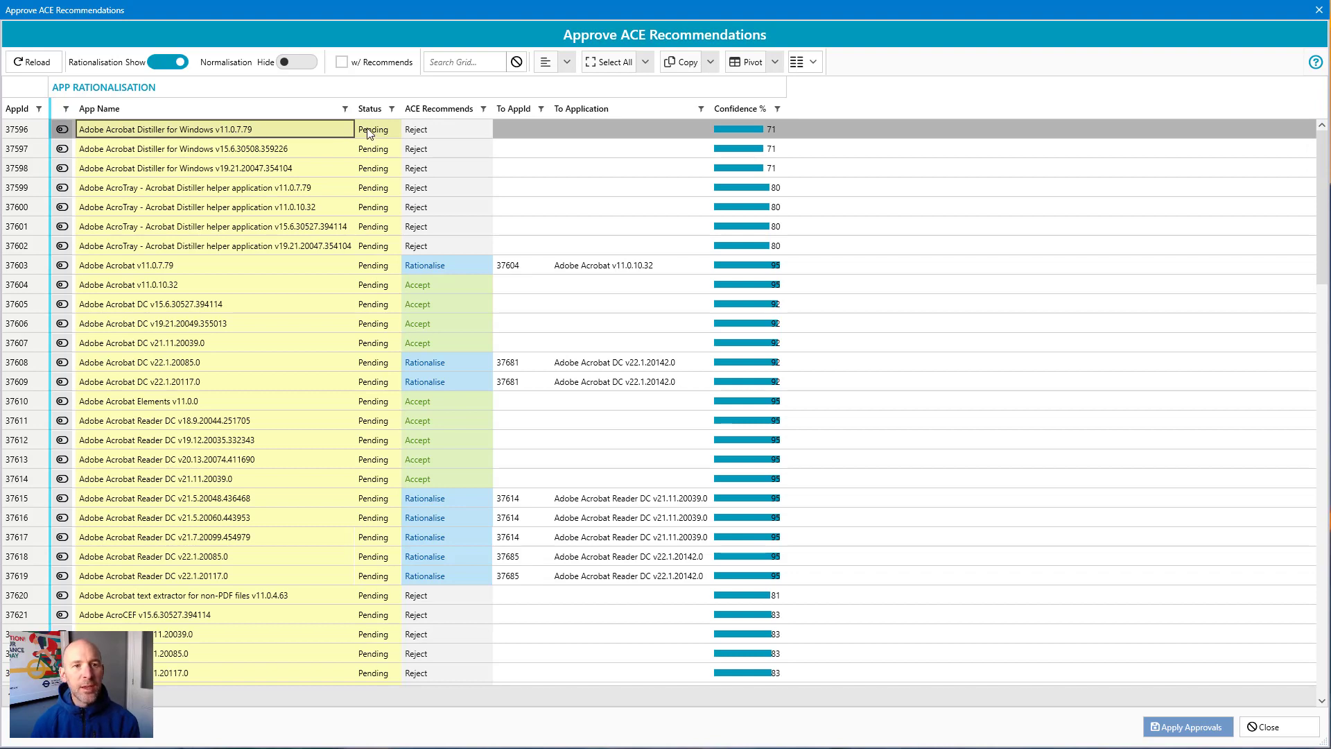
pyautogui.click(431, 132)
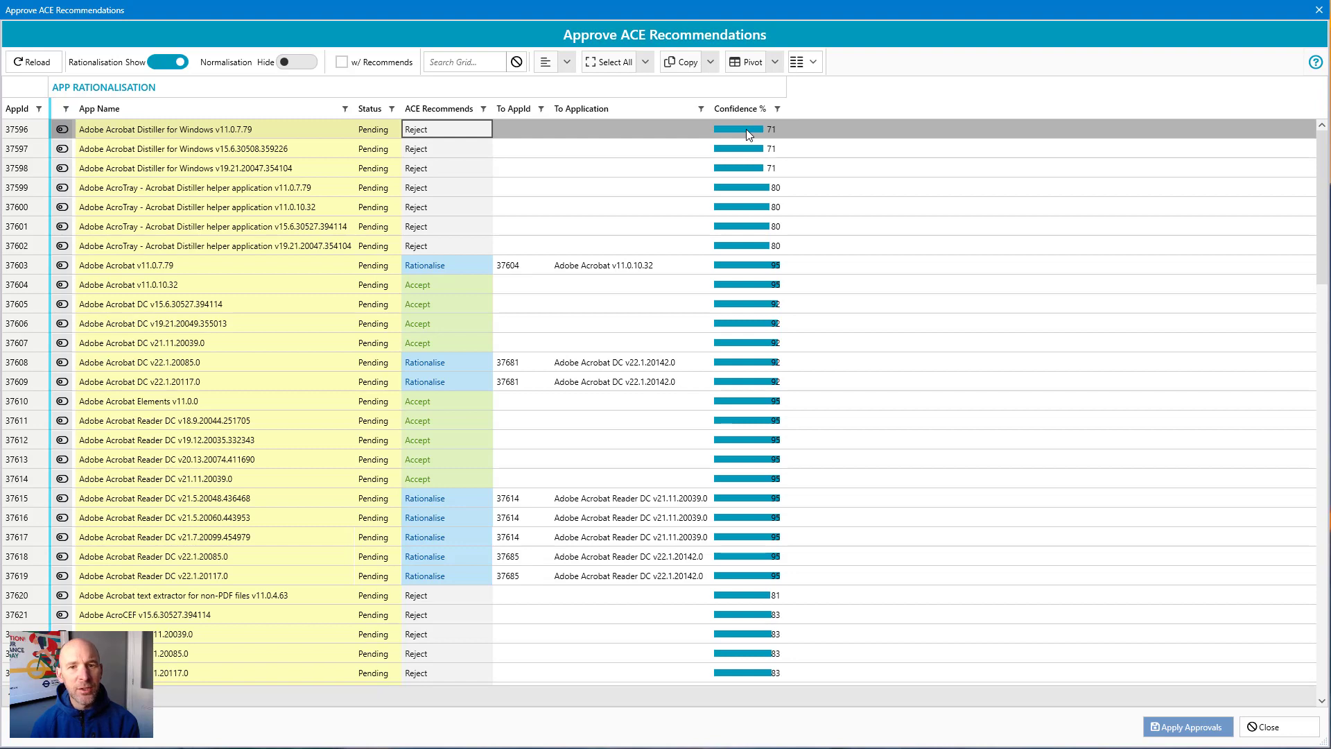
pyautogui.click(286, 191)
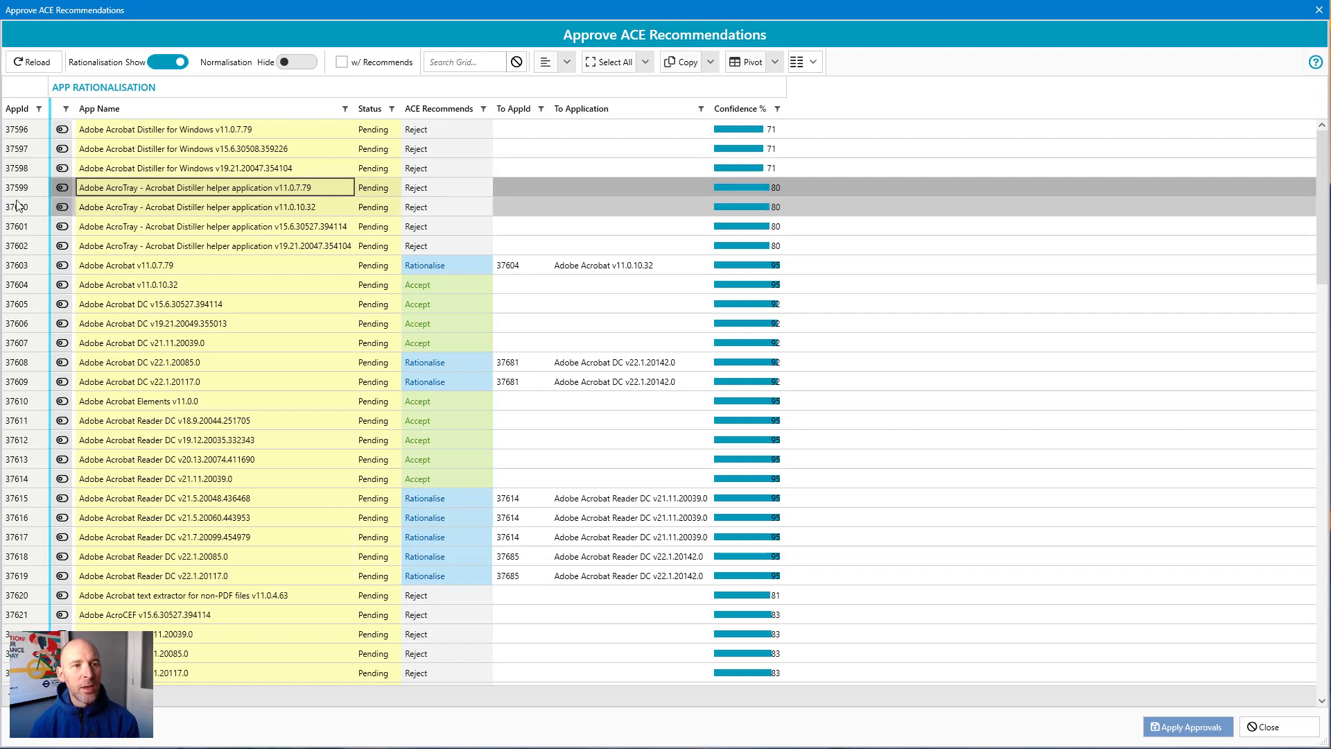
pyautogui.click(143, 175)
pyautogui.click(153, 150)
pyautogui.click(165, 131)
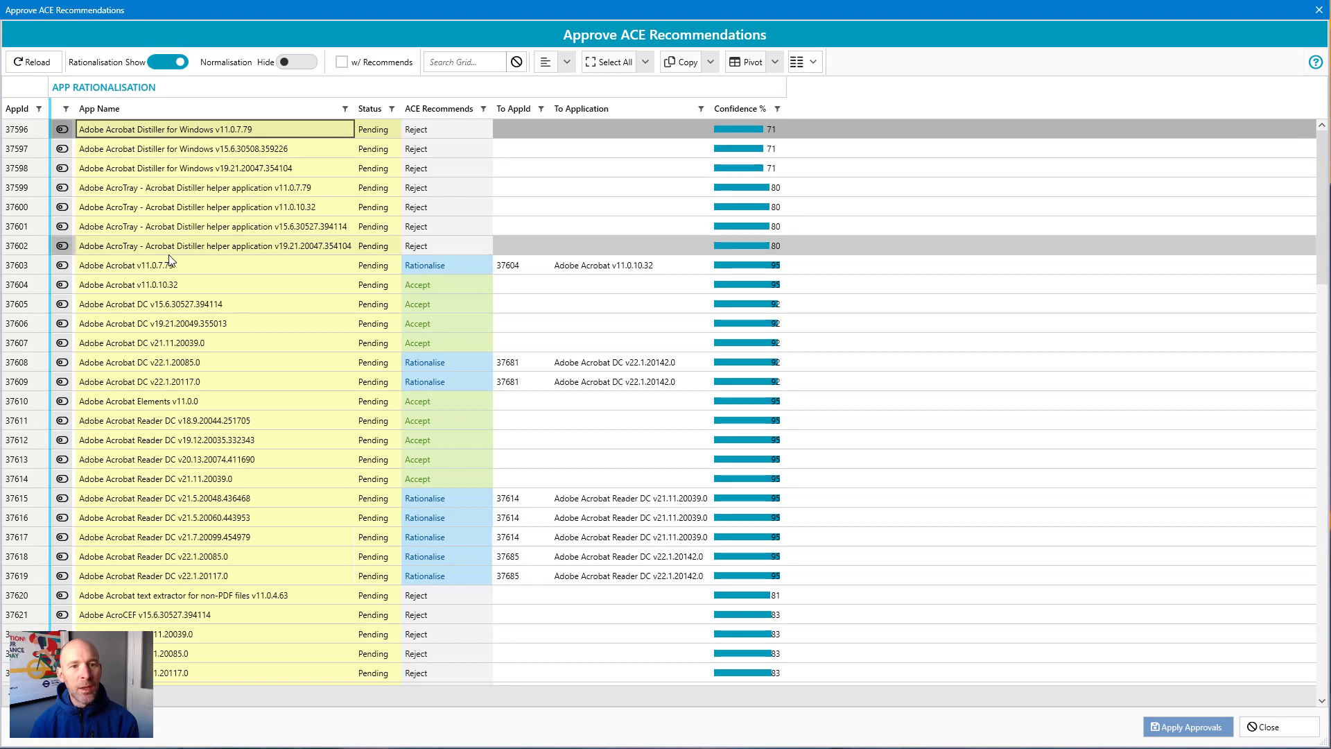
pyautogui.click(170, 288)
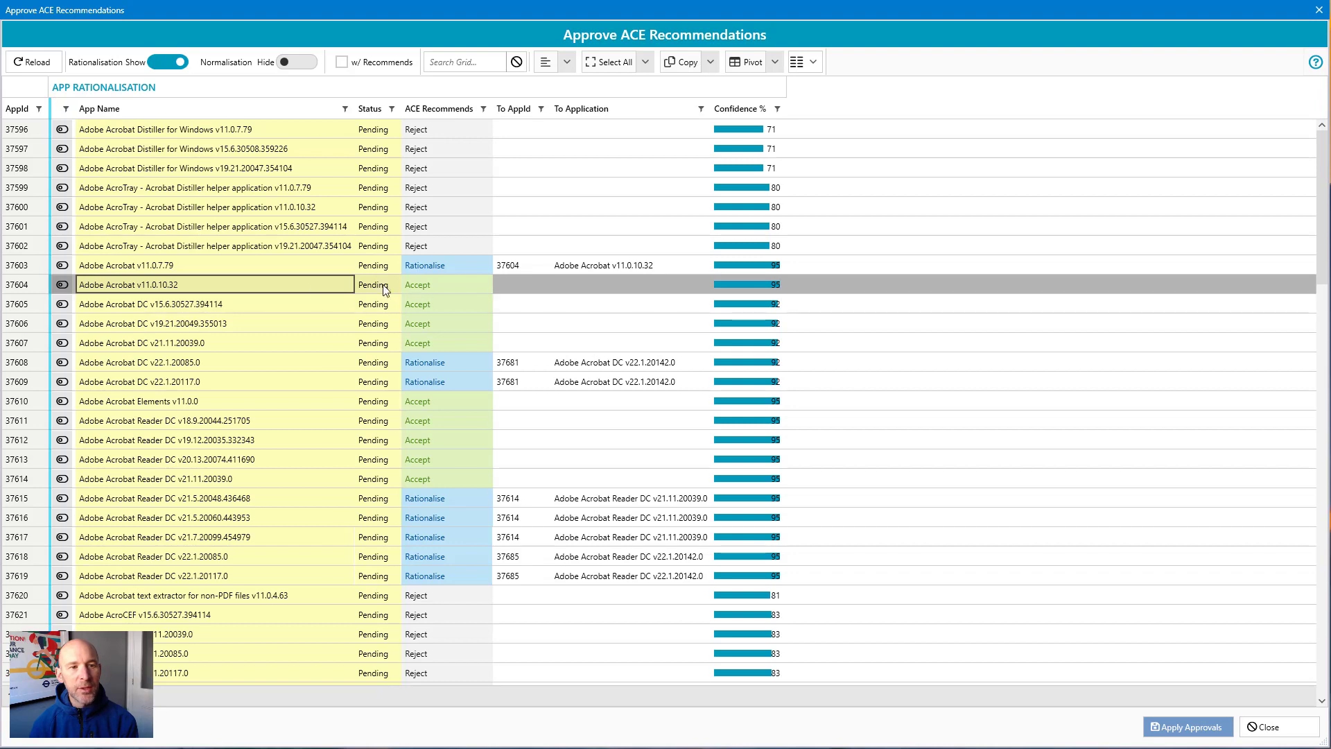
pyautogui.click(437, 288)
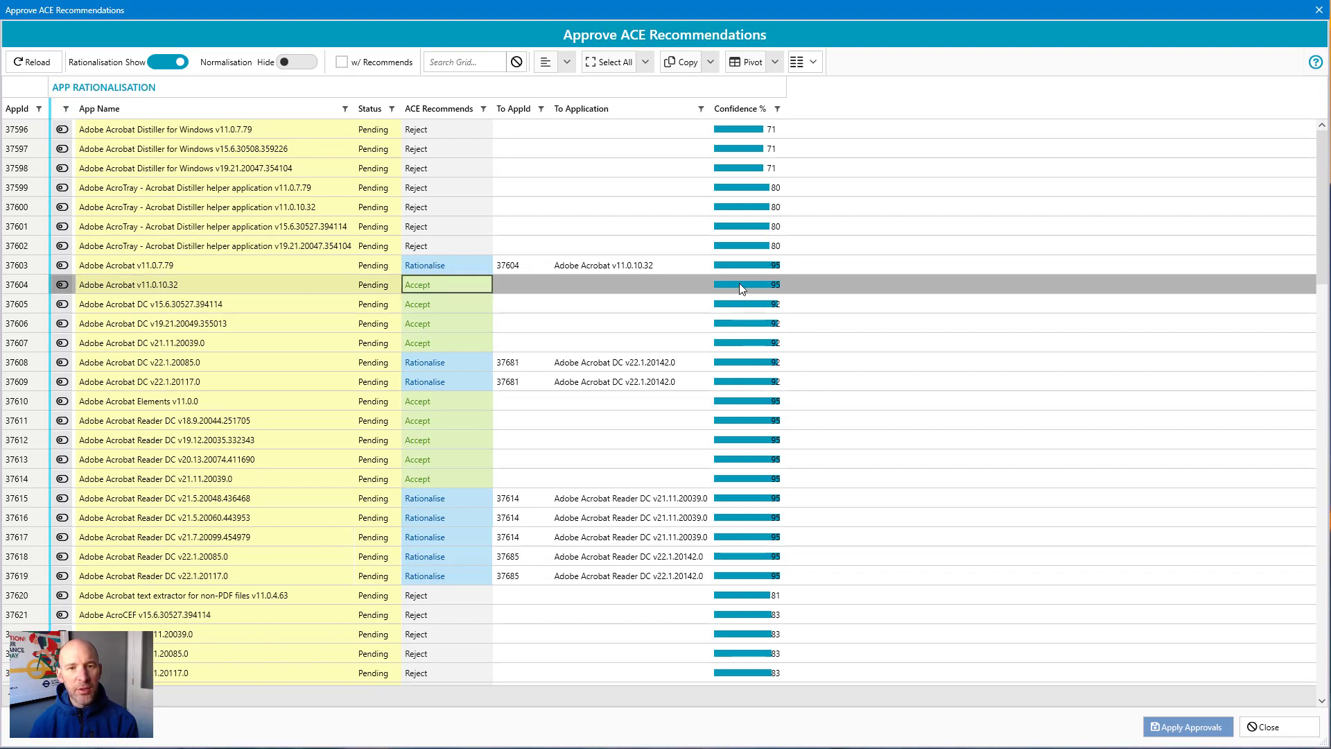
pyautogui.click(293, 264)
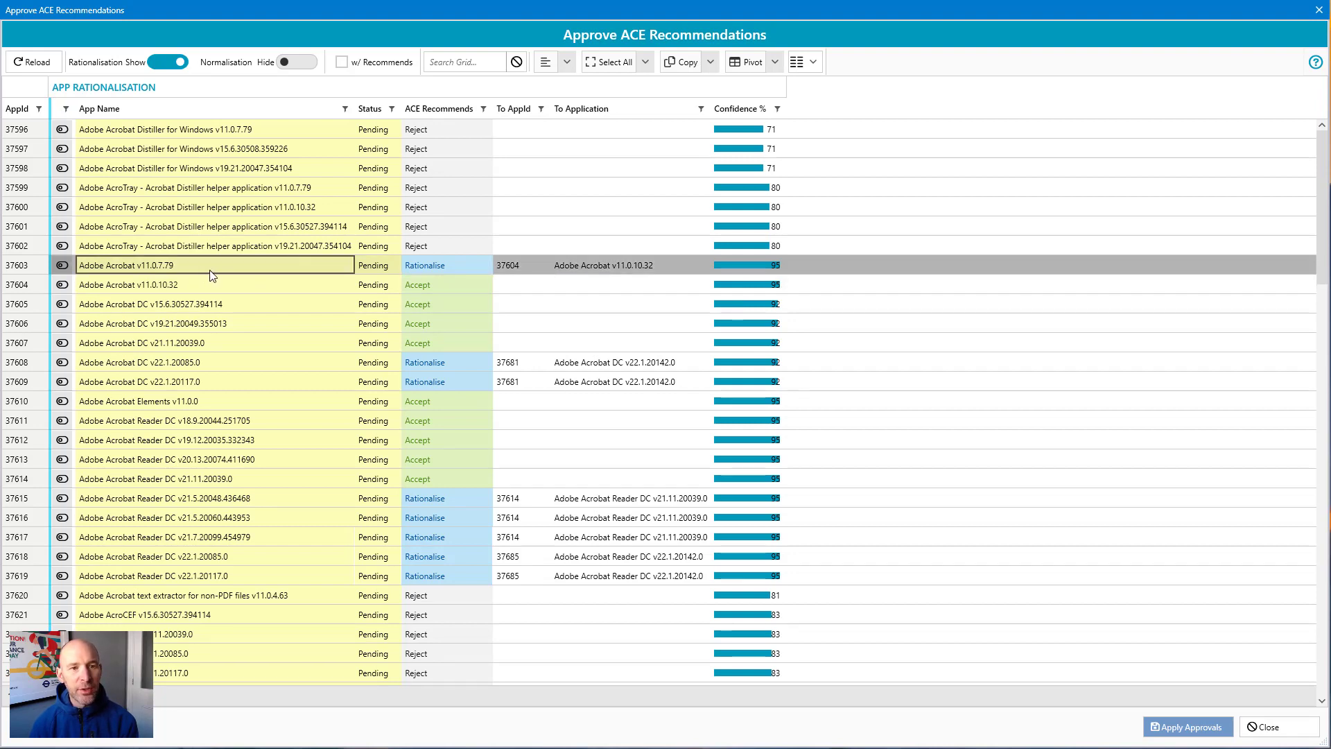
pyautogui.click(433, 264)
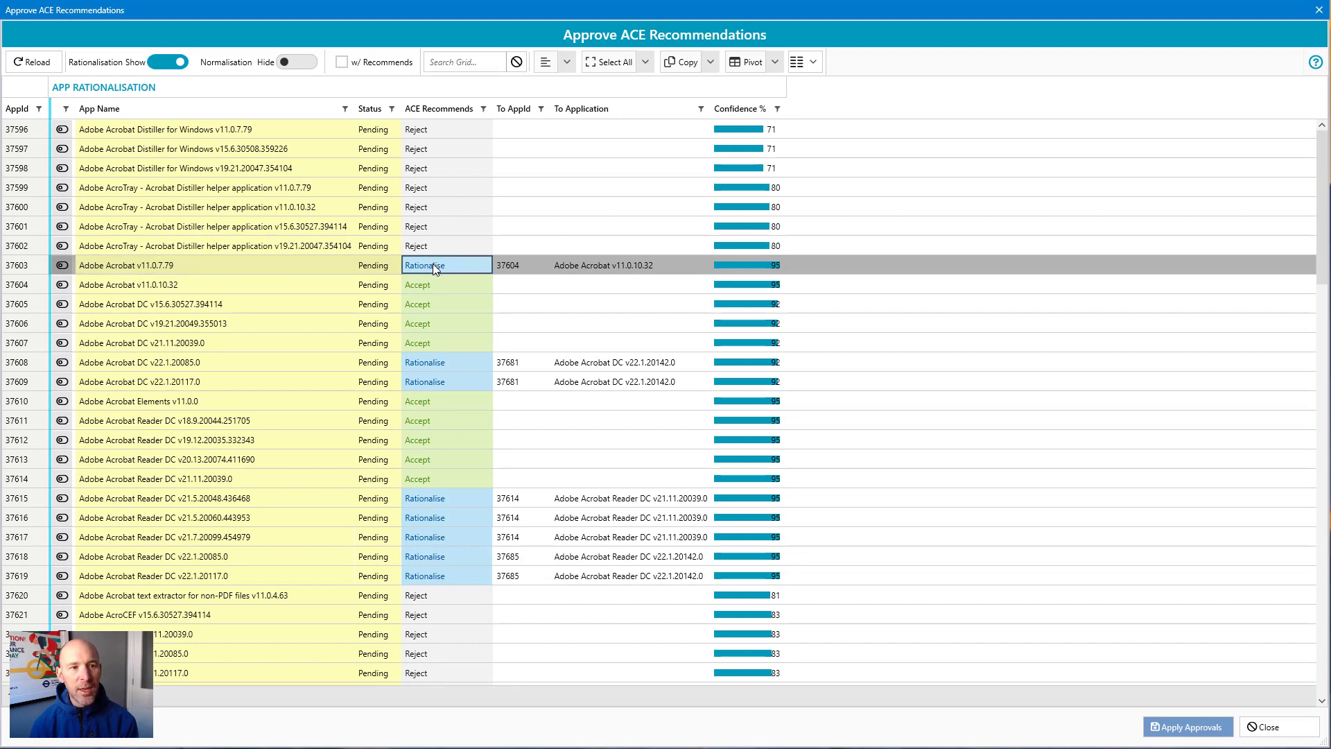
pyautogui.click(503, 271)
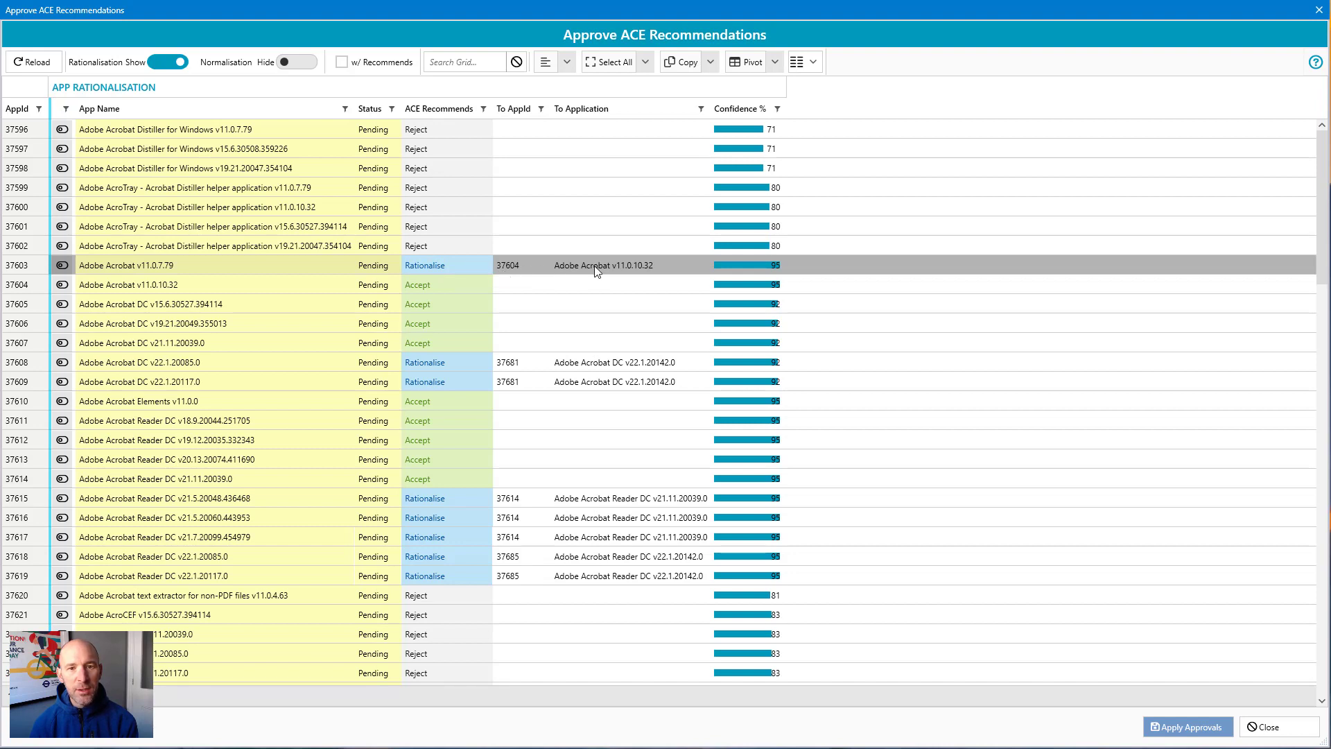
# Step: Review the Acrobat and Acrobat DC rows' recommendations and their rationalisation targets
pyautogui.click(258, 285)
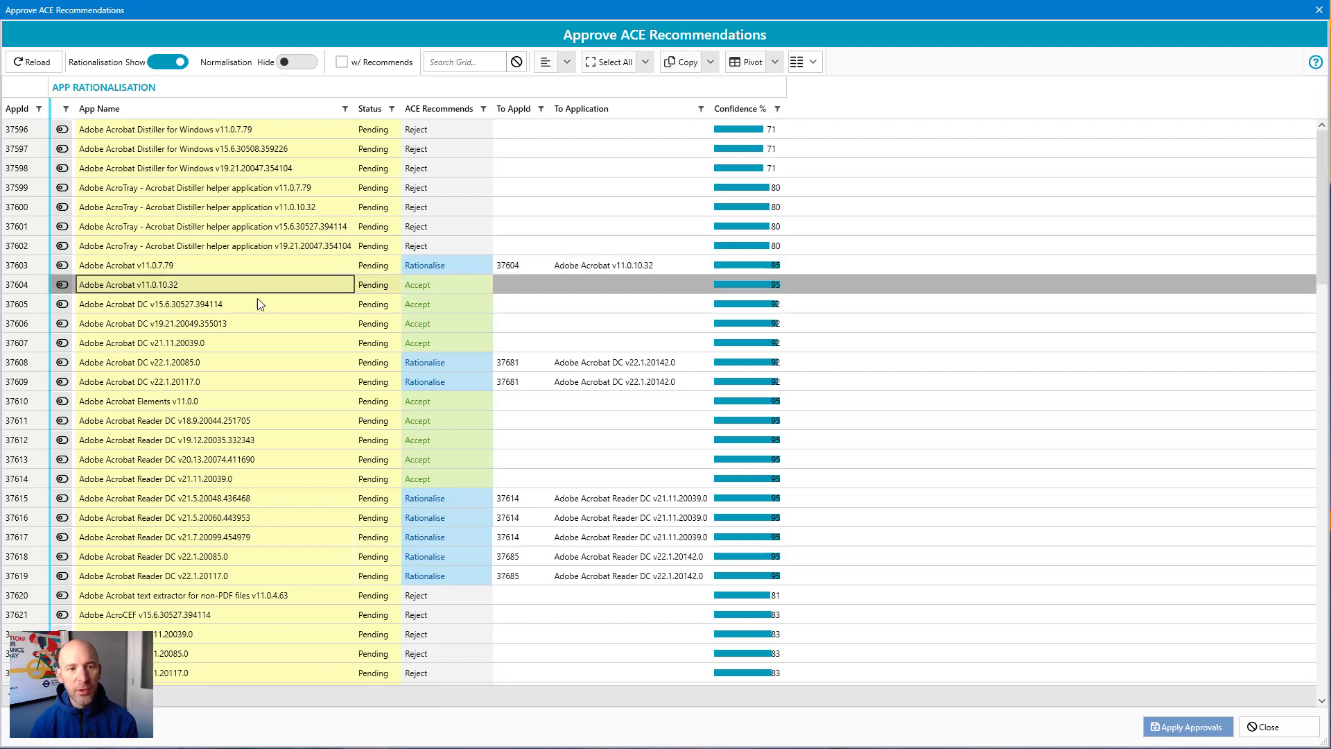
pyautogui.click(265, 264)
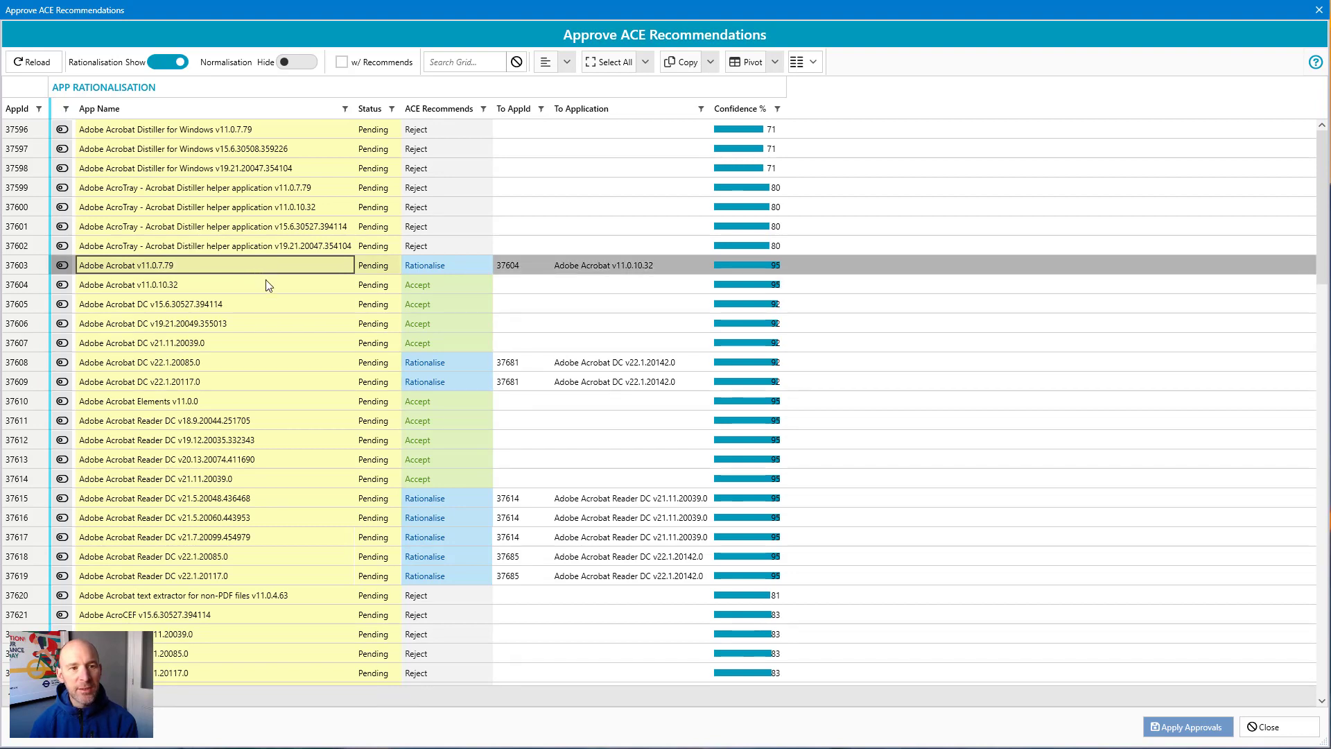
pyautogui.click(266, 286)
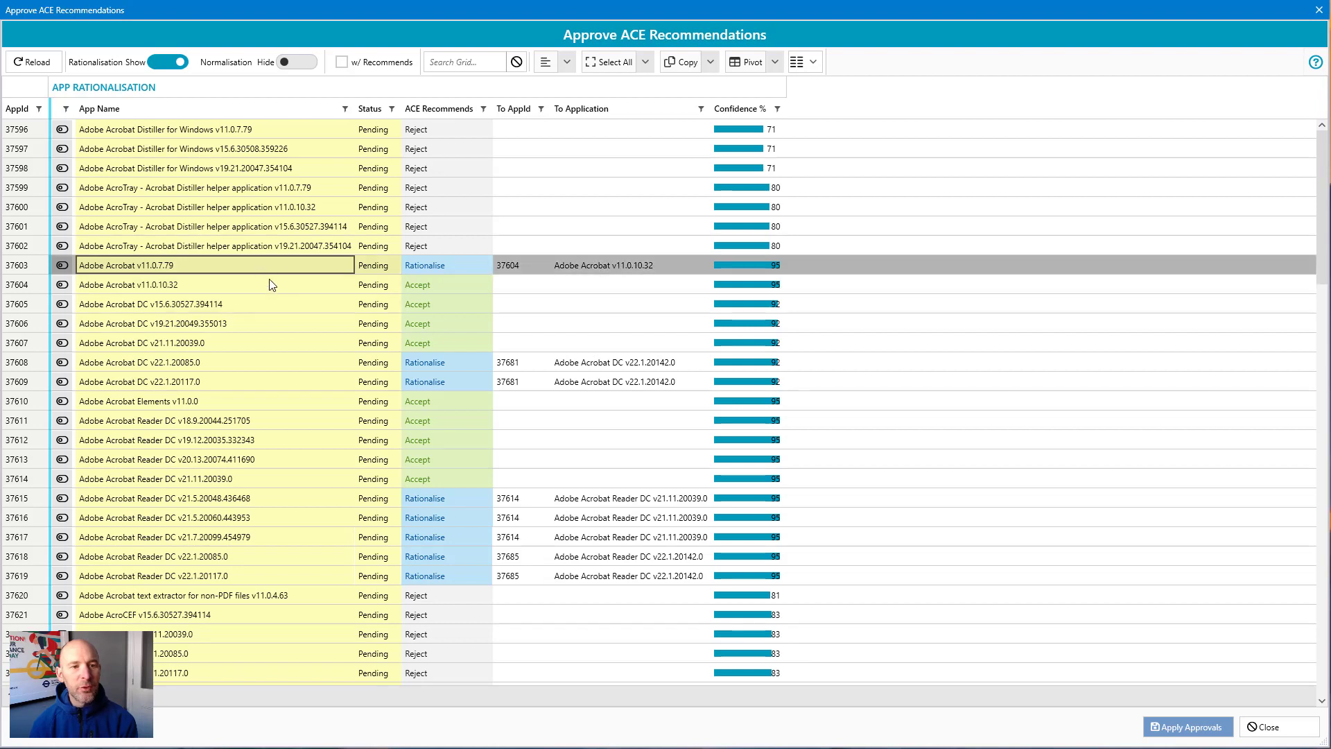
pyautogui.click(269, 305)
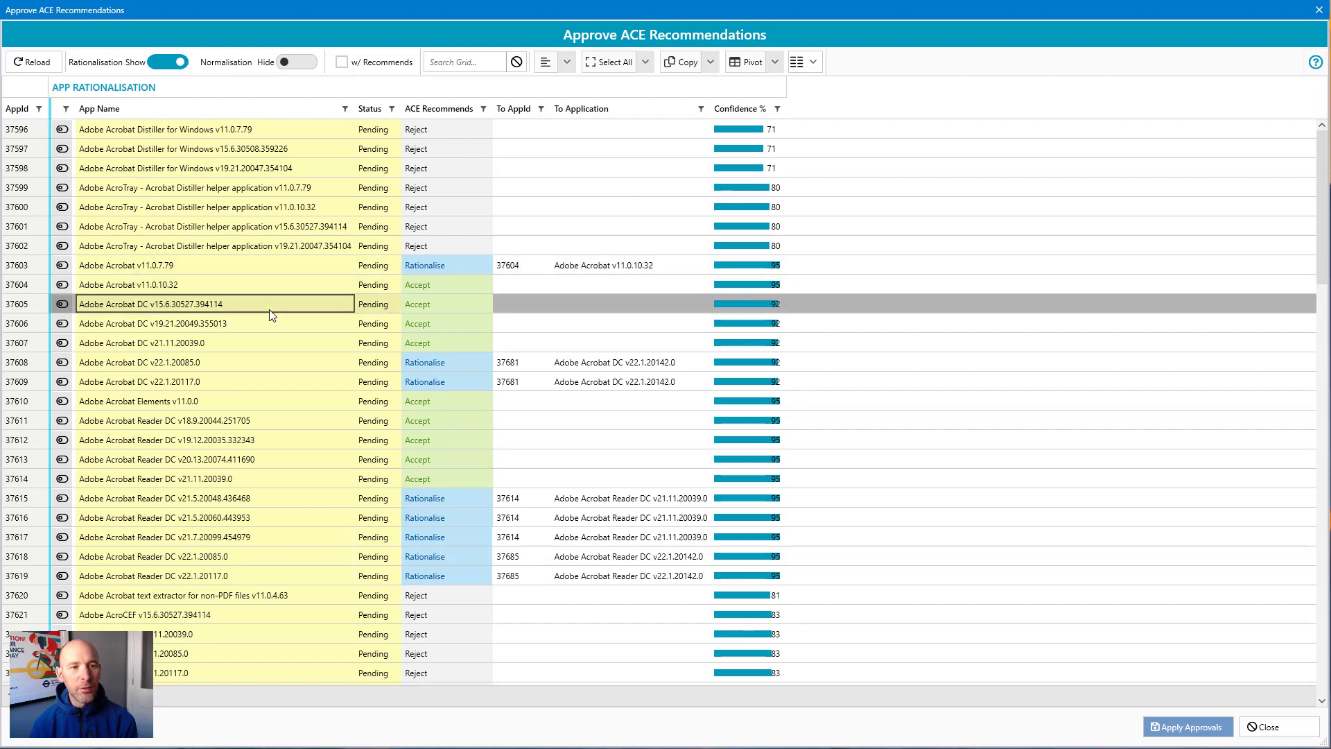
pyautogui.click(269, 325)
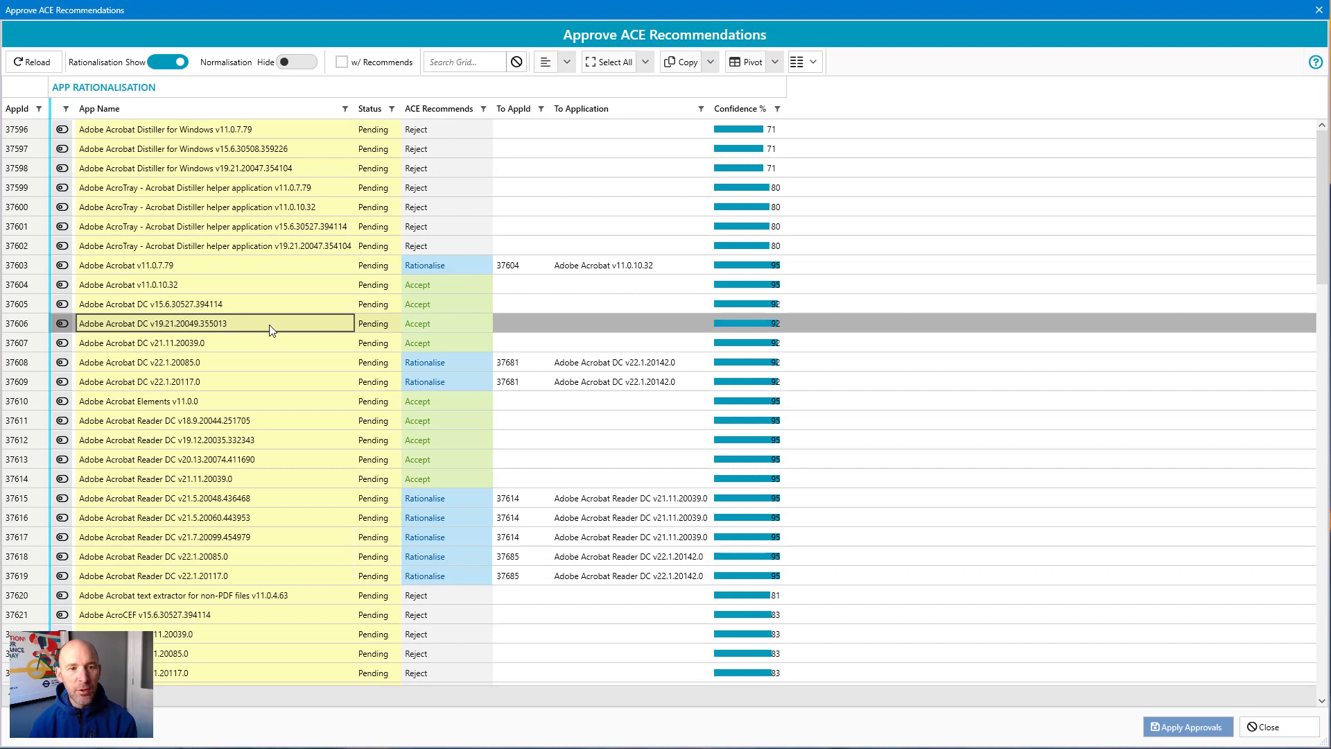
pyautogui.click(267, 355)
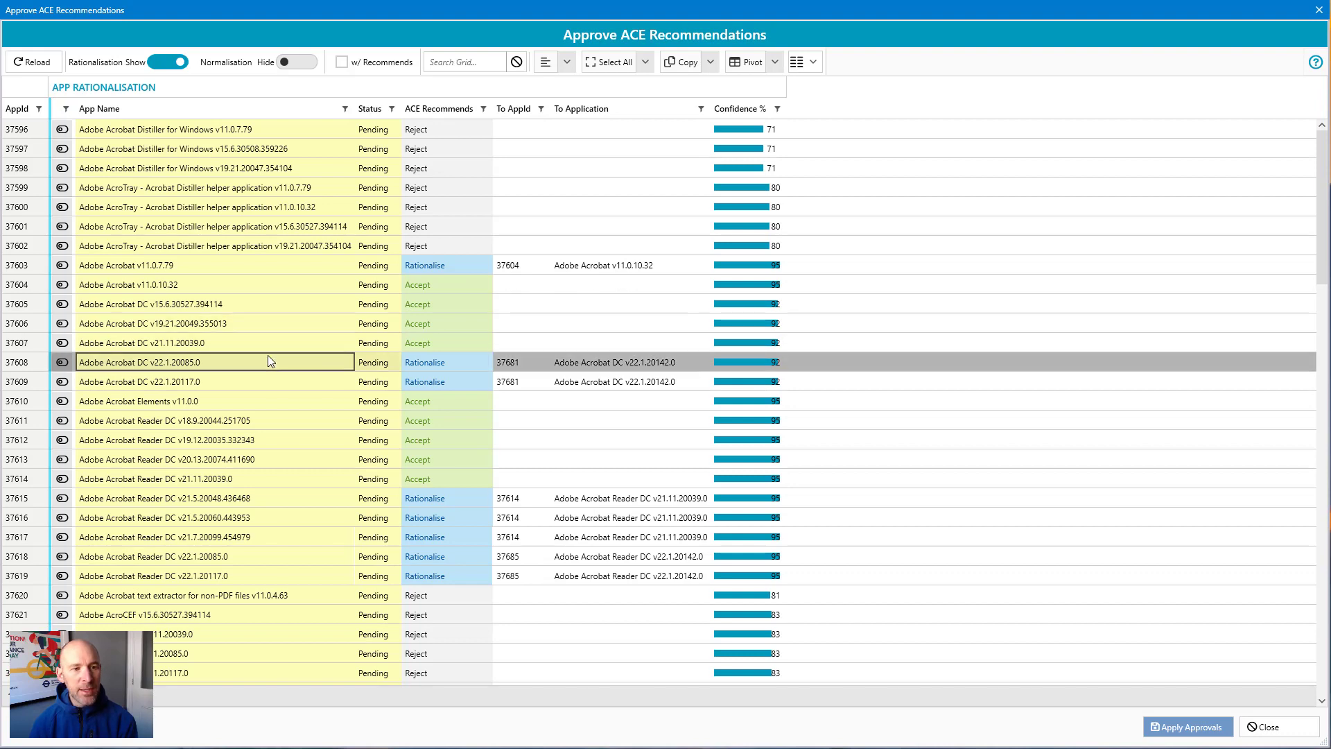
pyautogui.click(251, 388)
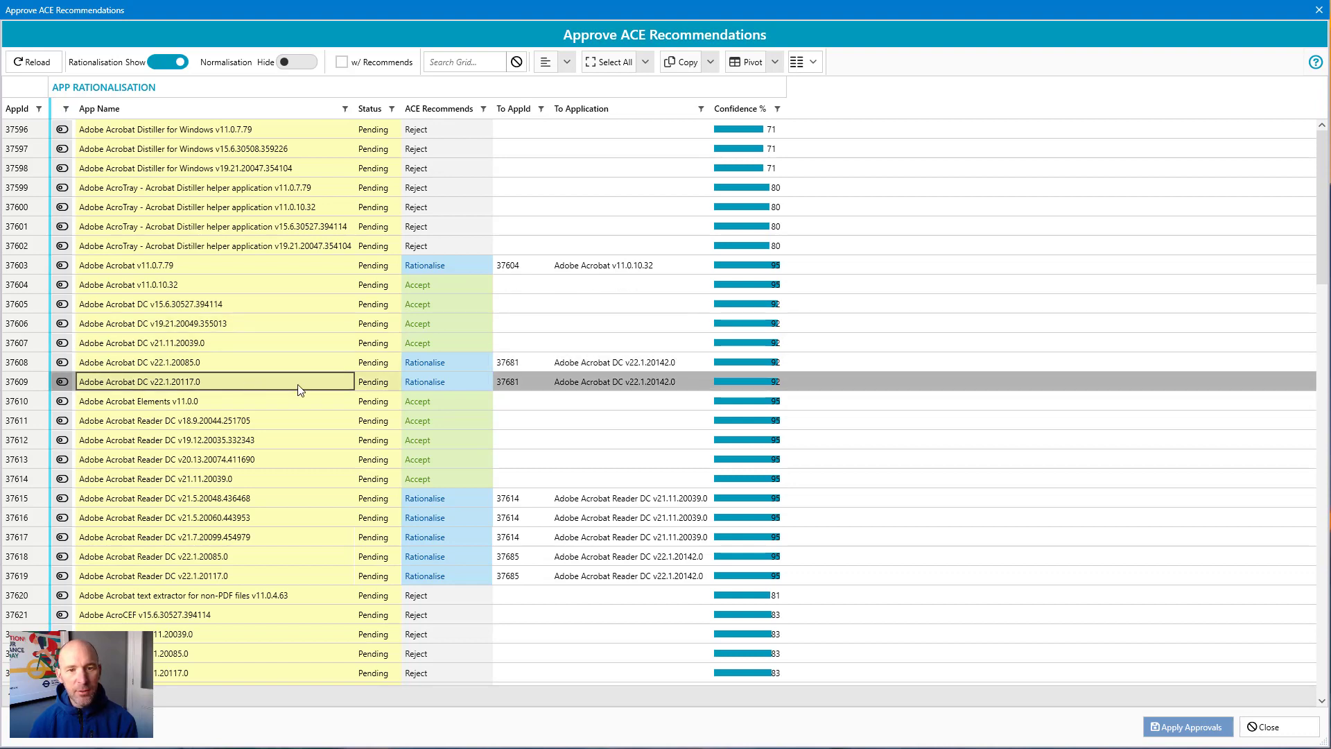
pyautogui.click(650, 382)
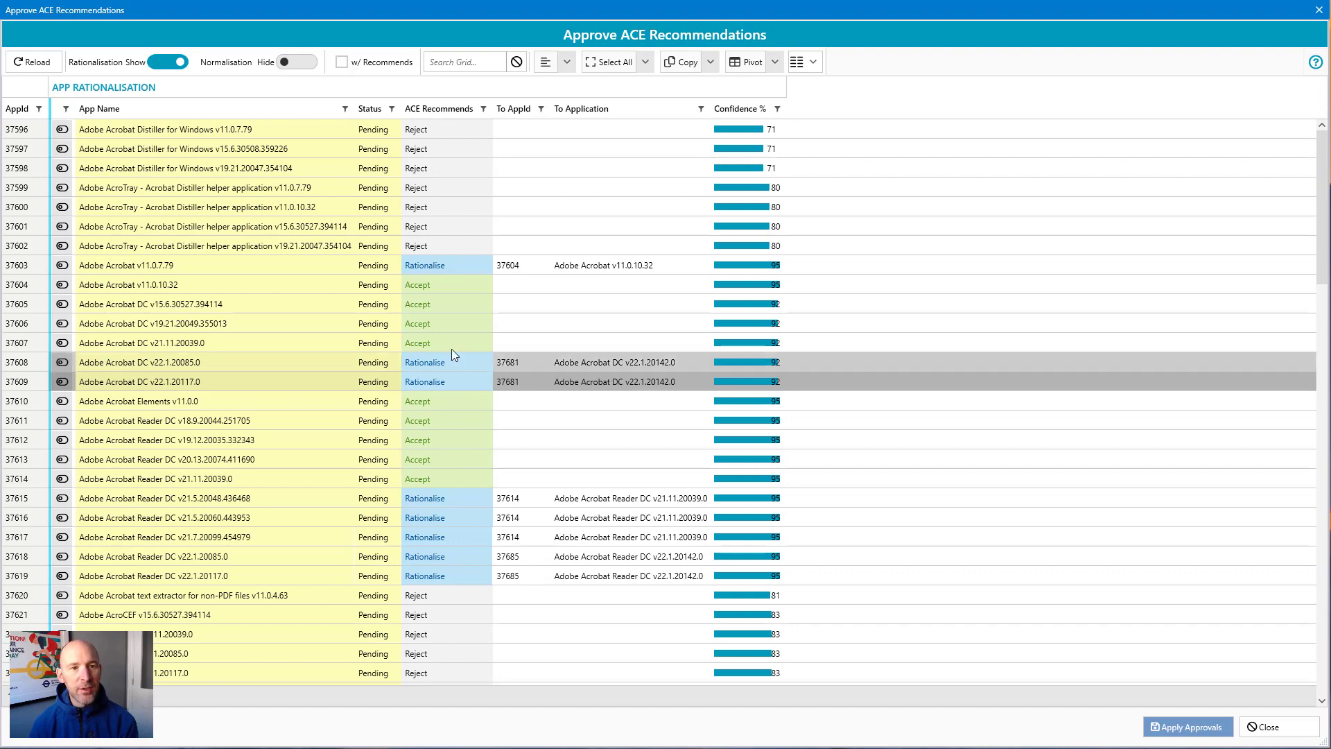
# Step: Select all rows, approve all rationalisation recommendations, and apply the approvals
pyautogui.click(62, 129)
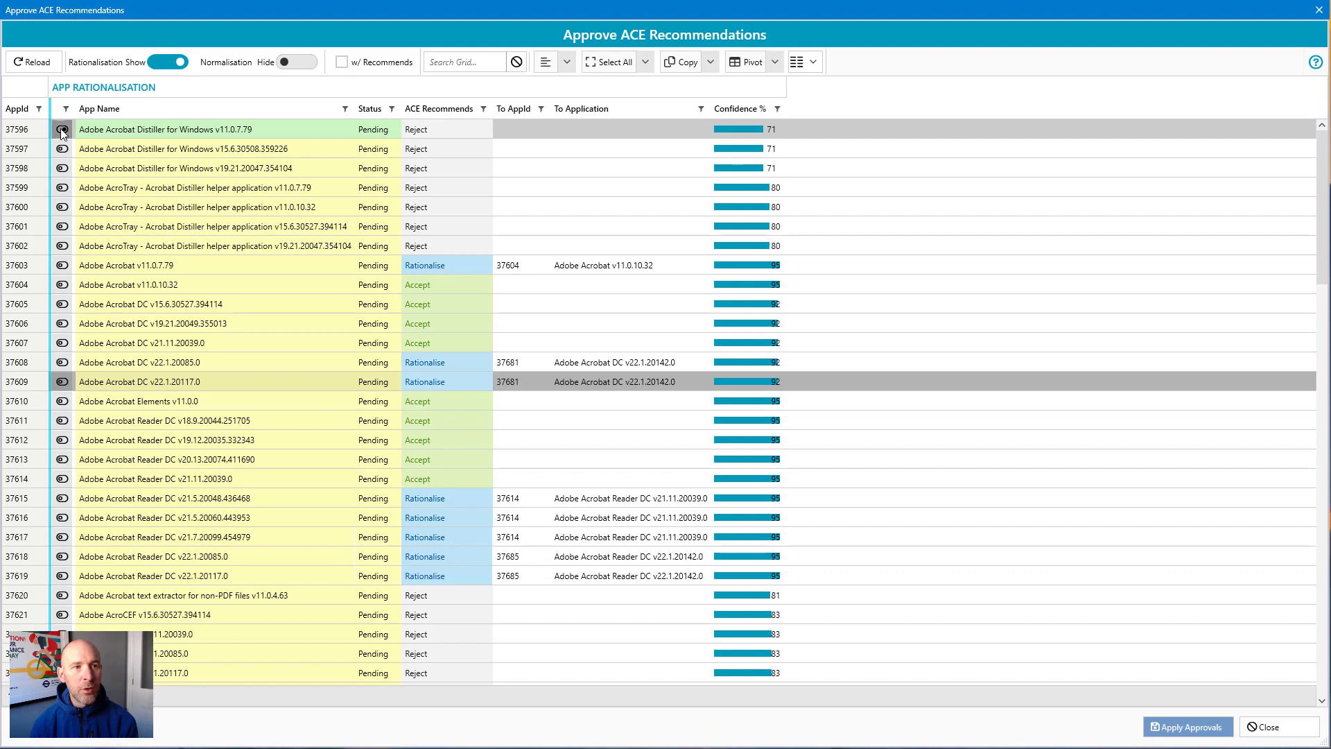
pyautogui.click(613, 64)
pyautogui.rightClick(457, 237)
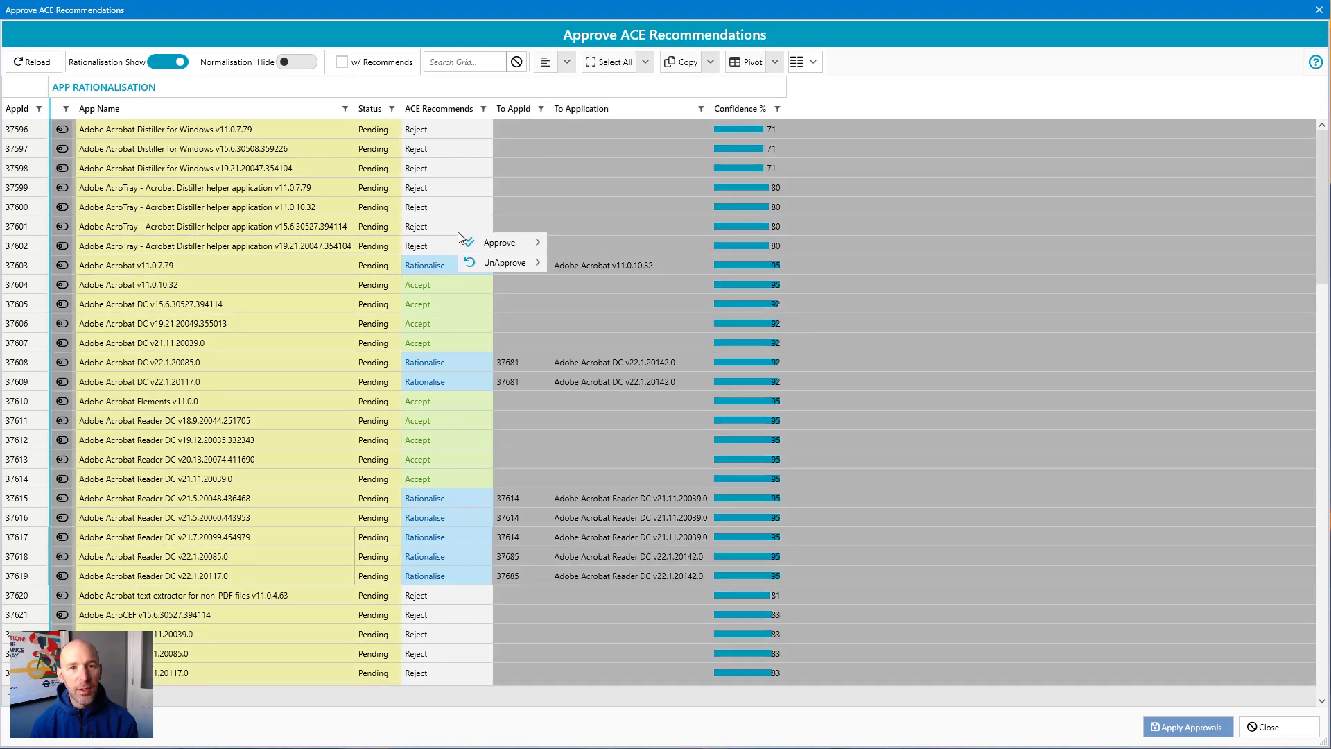
pyautogui.moveTo(499, 242)
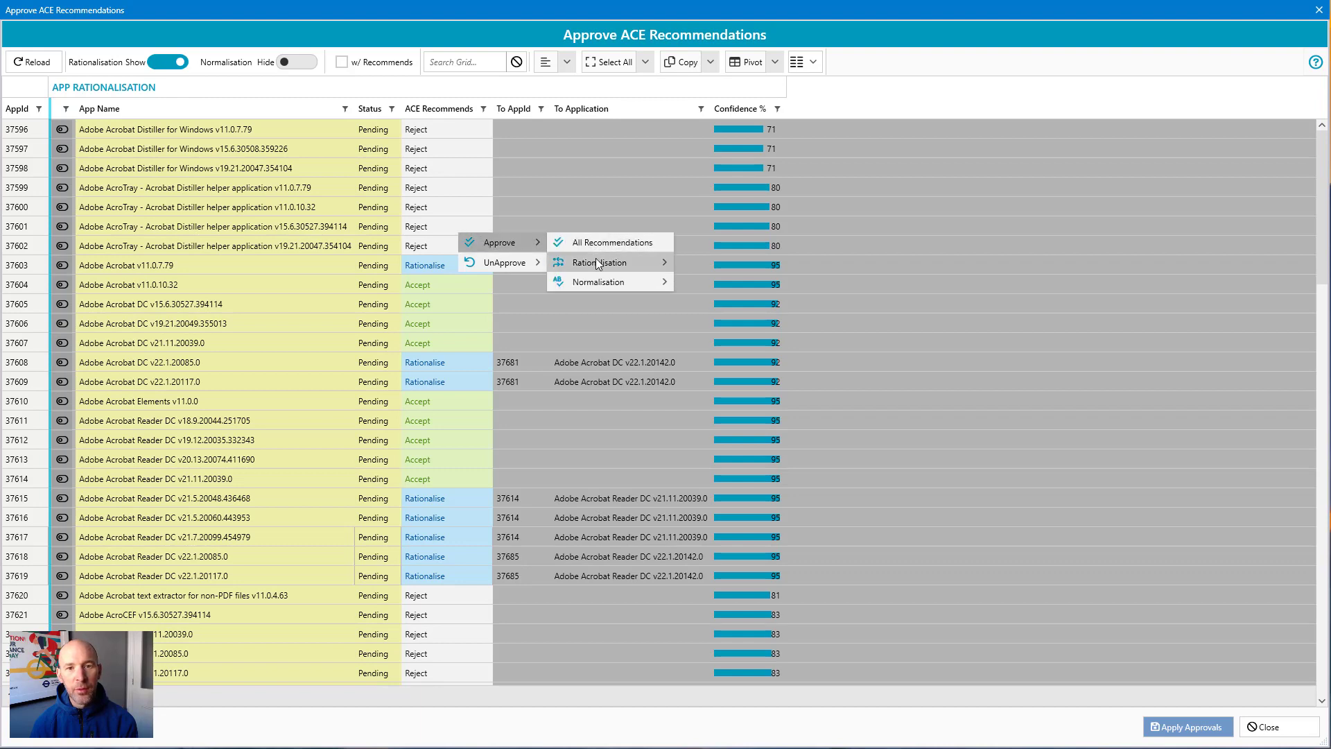
pyautogui.moveTo(597, 262)
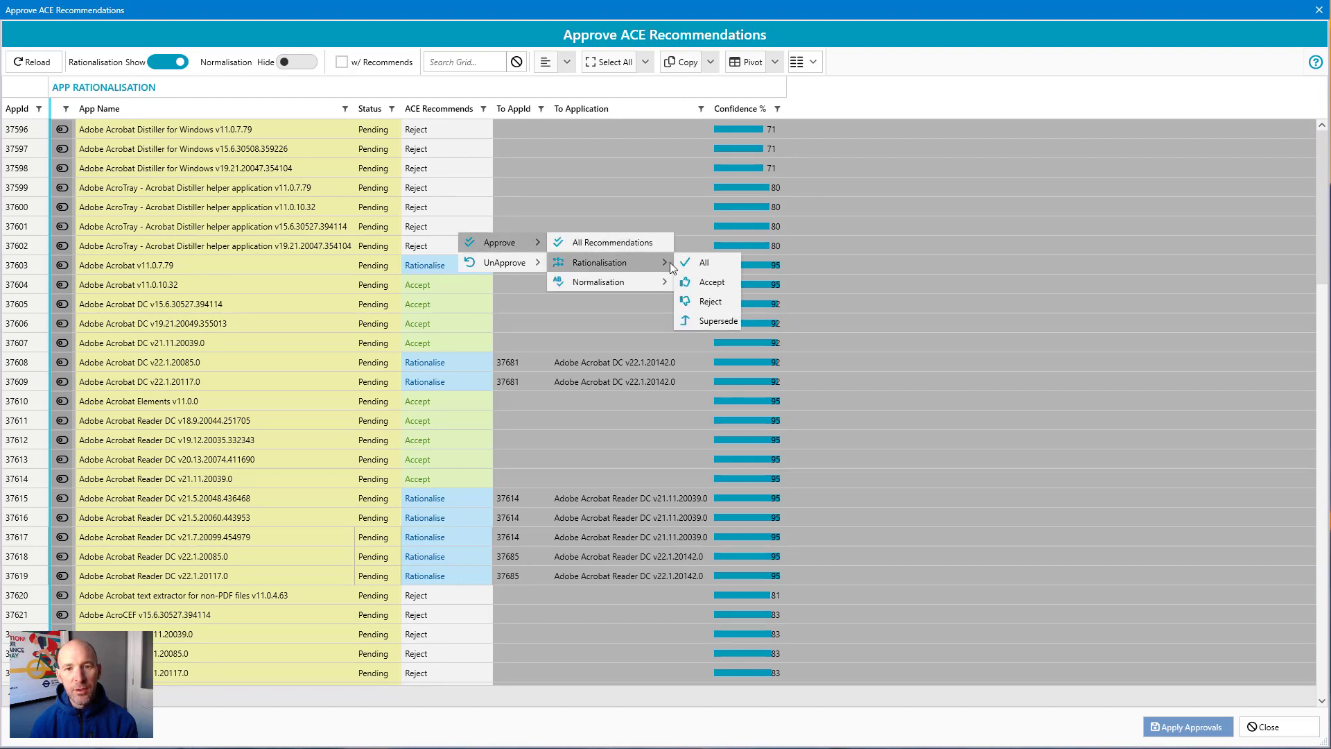
pyautogui.click(697, 262)
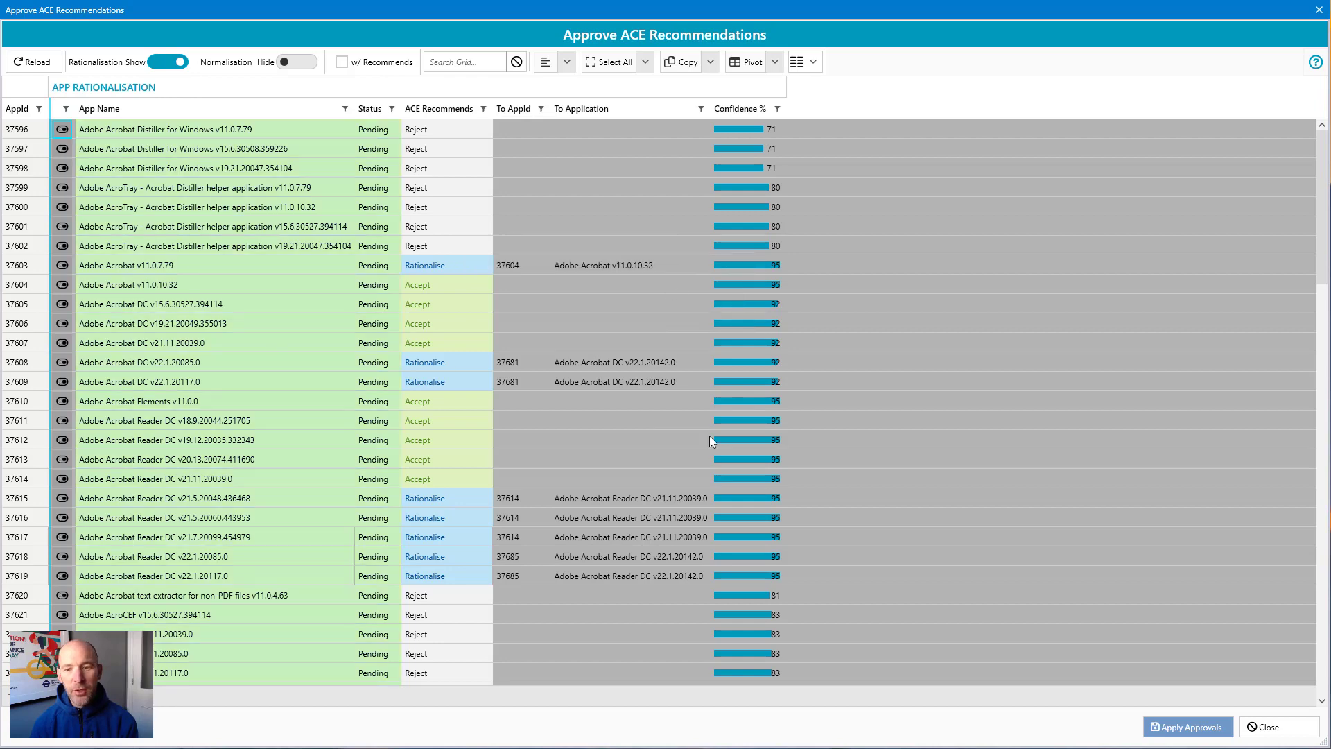
pyautogui.click(1207, 733)
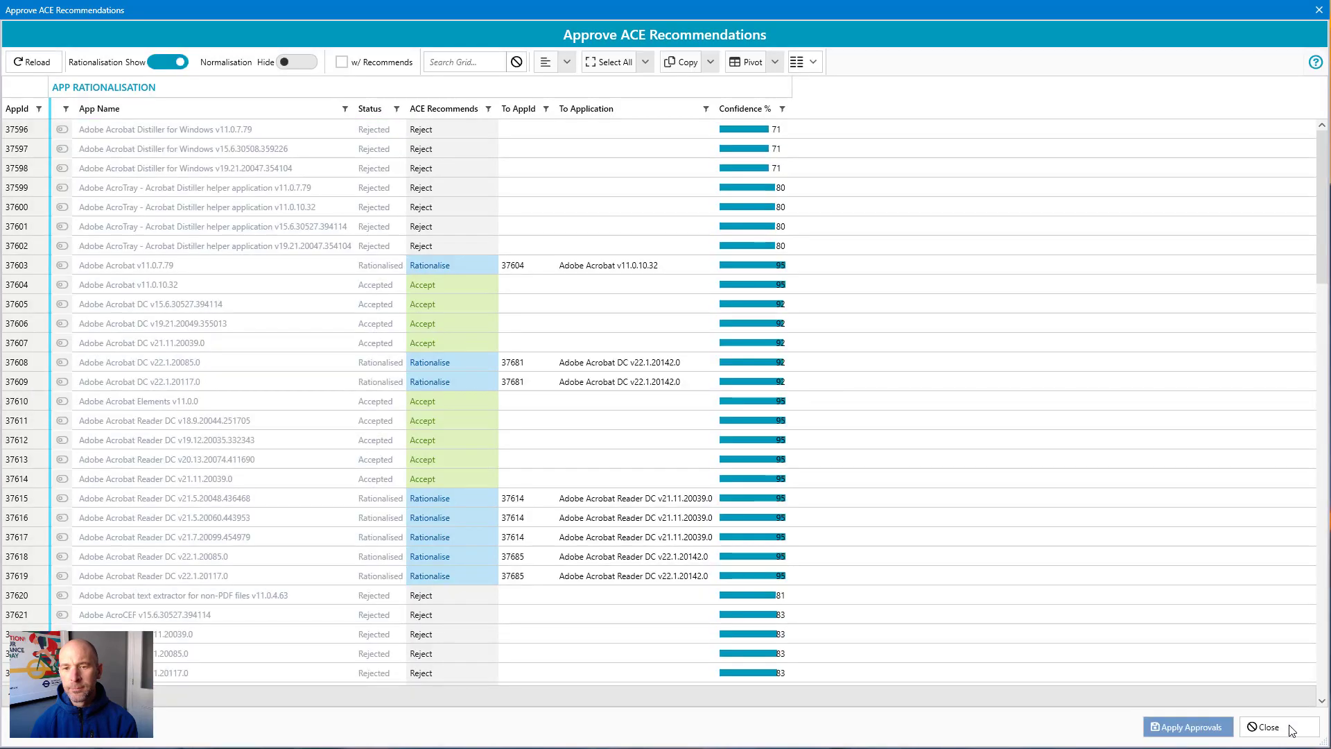
# Step: Close the dialog and refresh the application list filtered to accepted applications only
pyautogui.click(1289, 726)
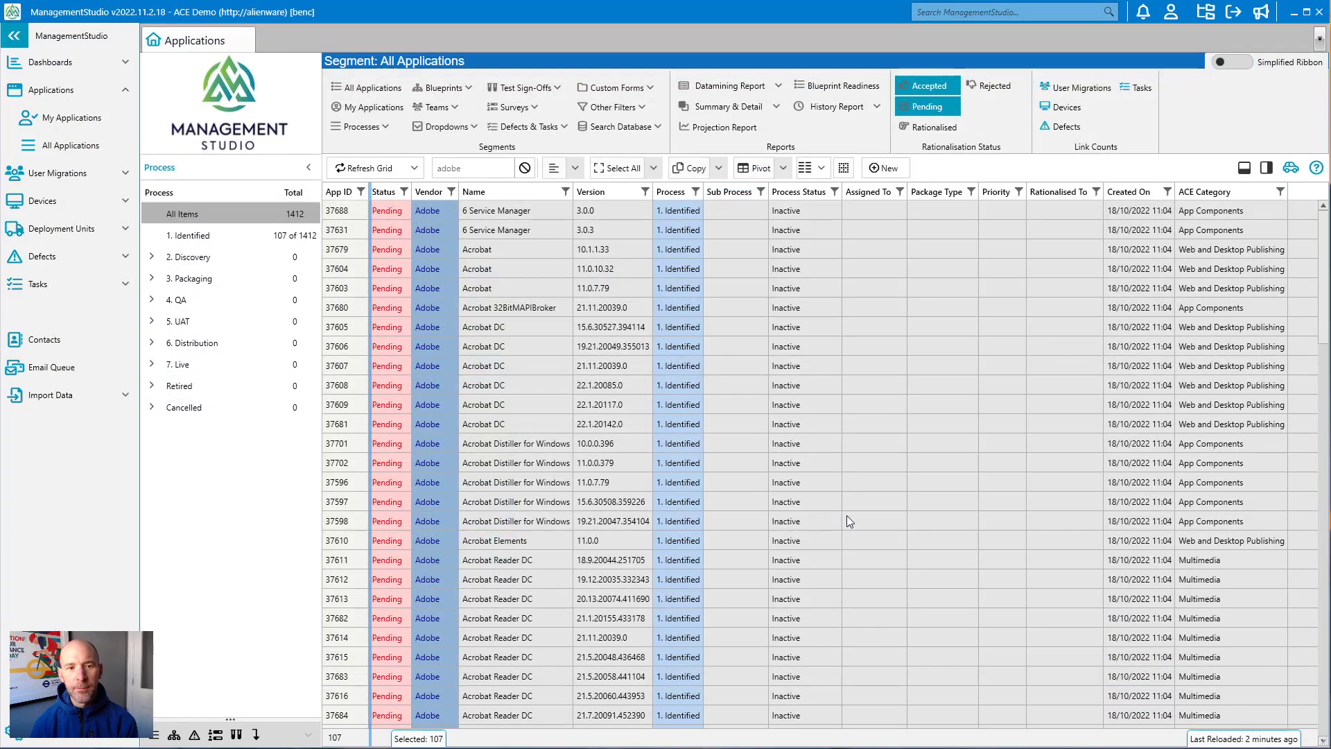
pyautogui.click(954, 111)
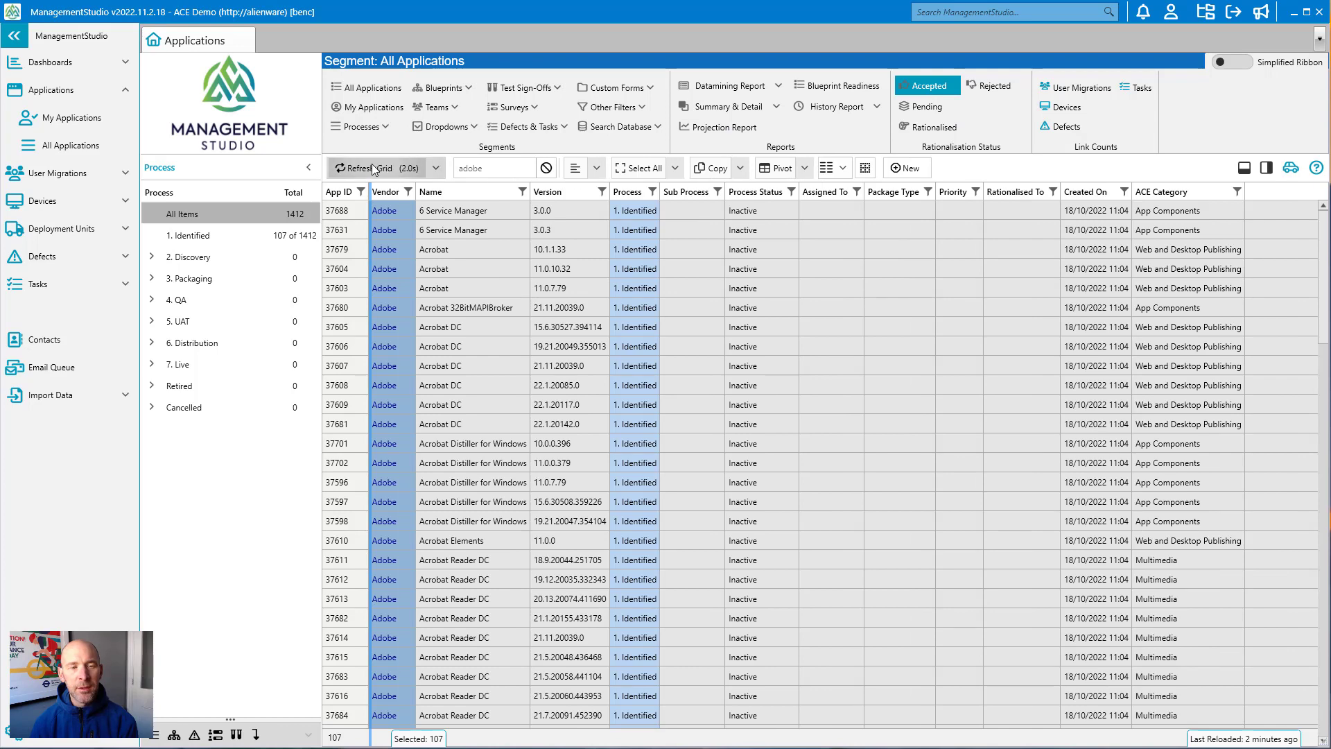
pyautogui.click(373, 168)
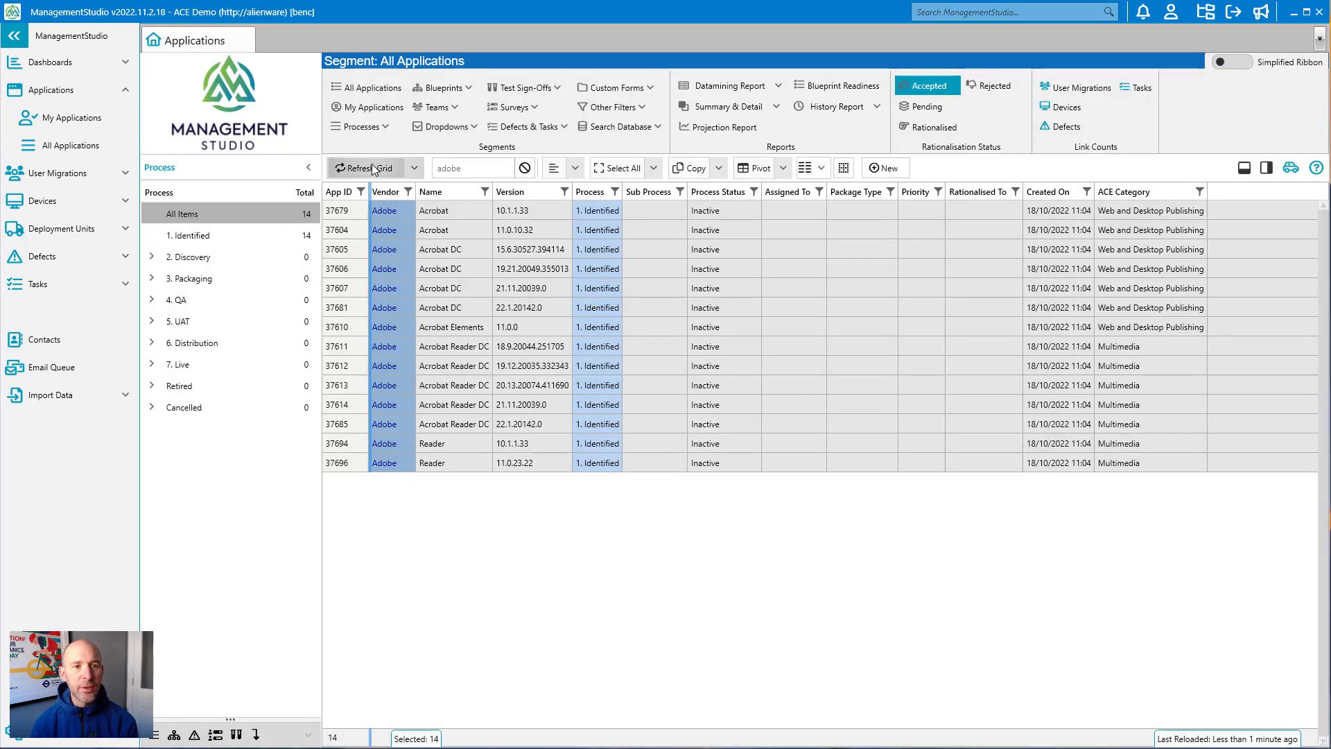
pyautogui.click(455, 211)
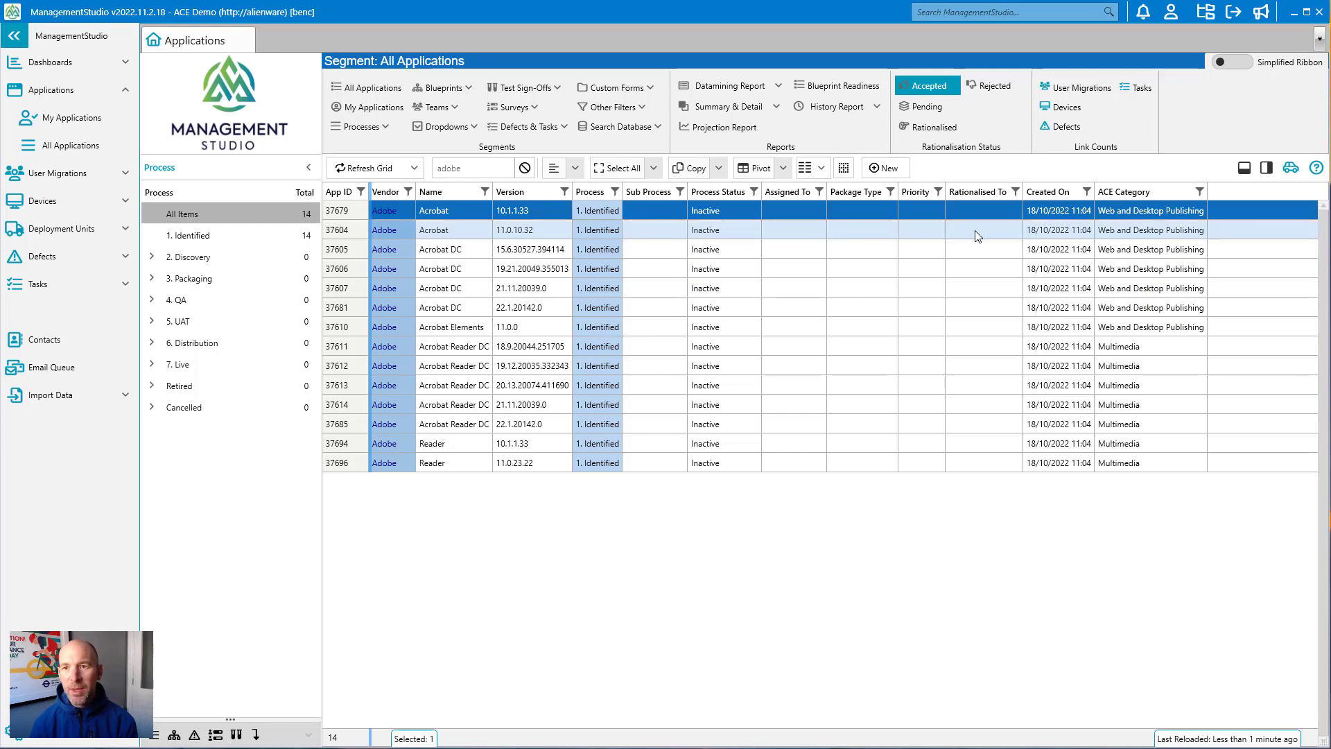
# Step: Browse the accepted Adobe application rows one by one in the filtered list
pyautogui.click(1140, 288)
pyautogui.click(1144, 307)
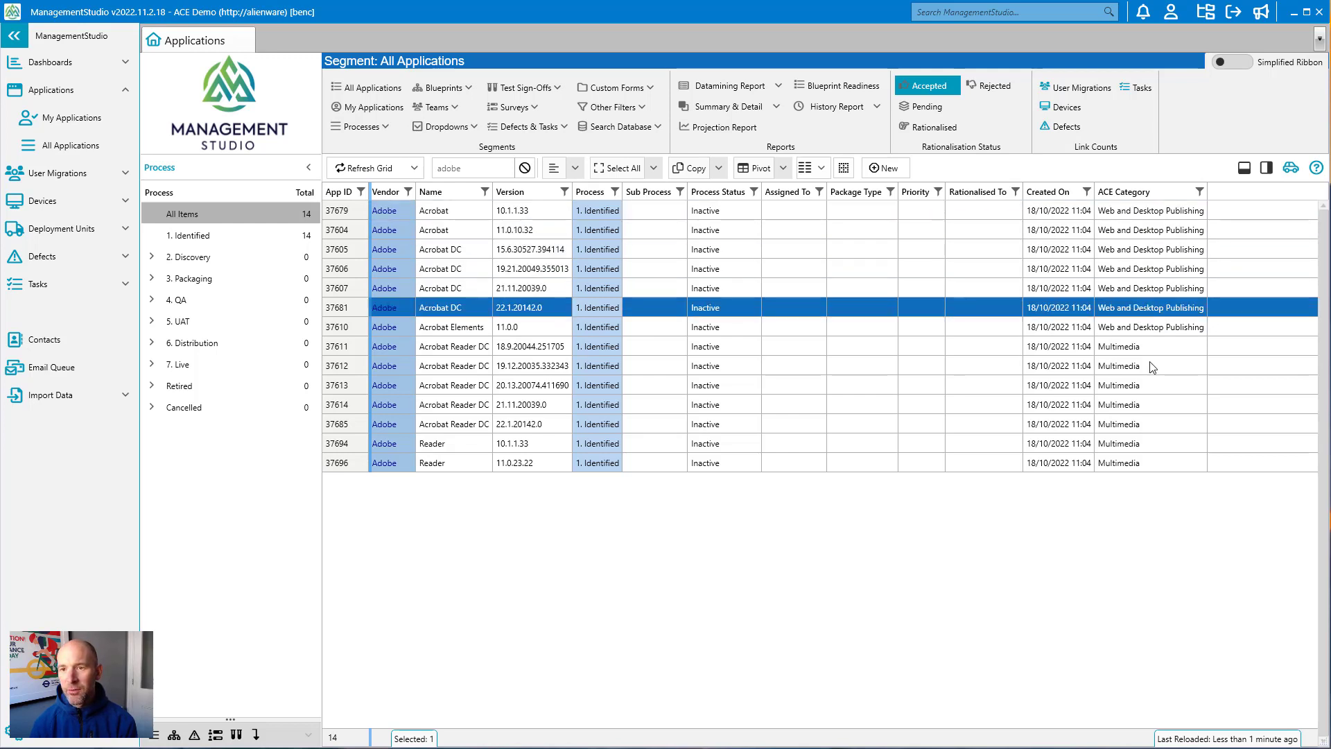
pyautogui.click(1150, 404)
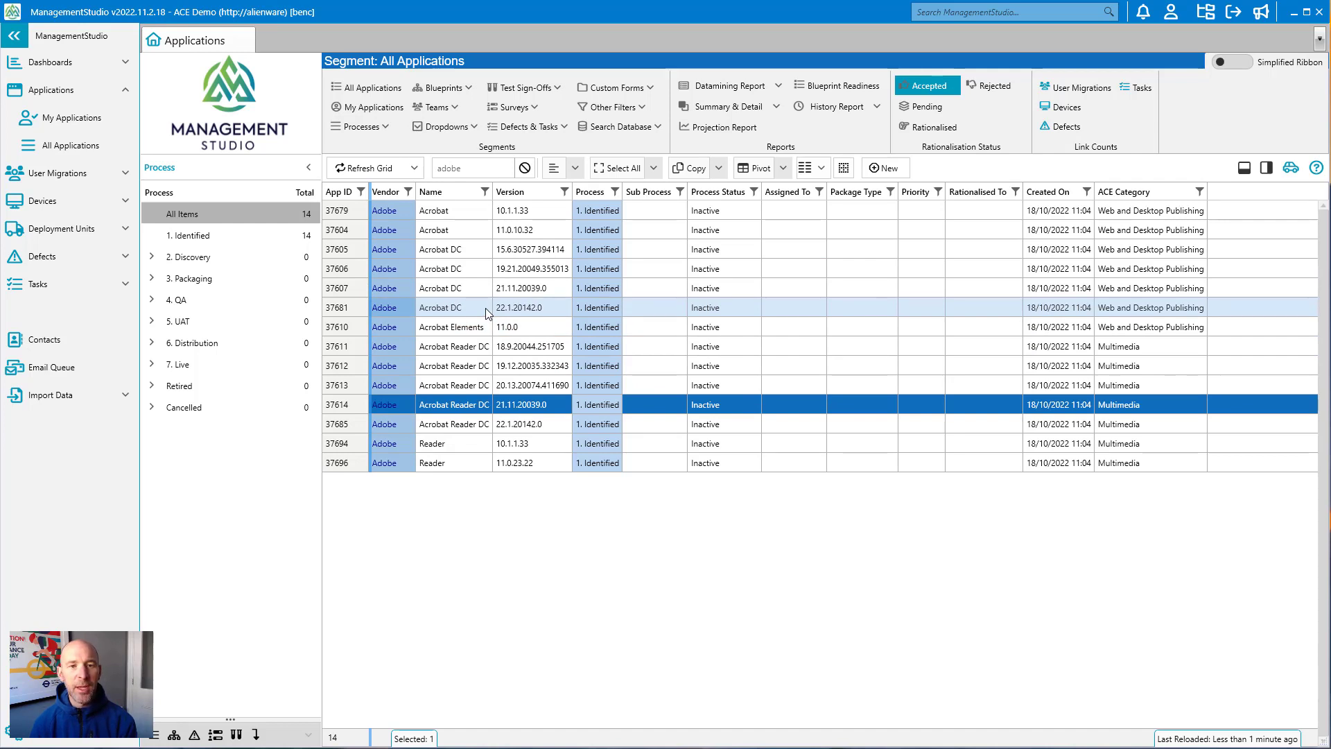
pyautogui.click(463, 211)
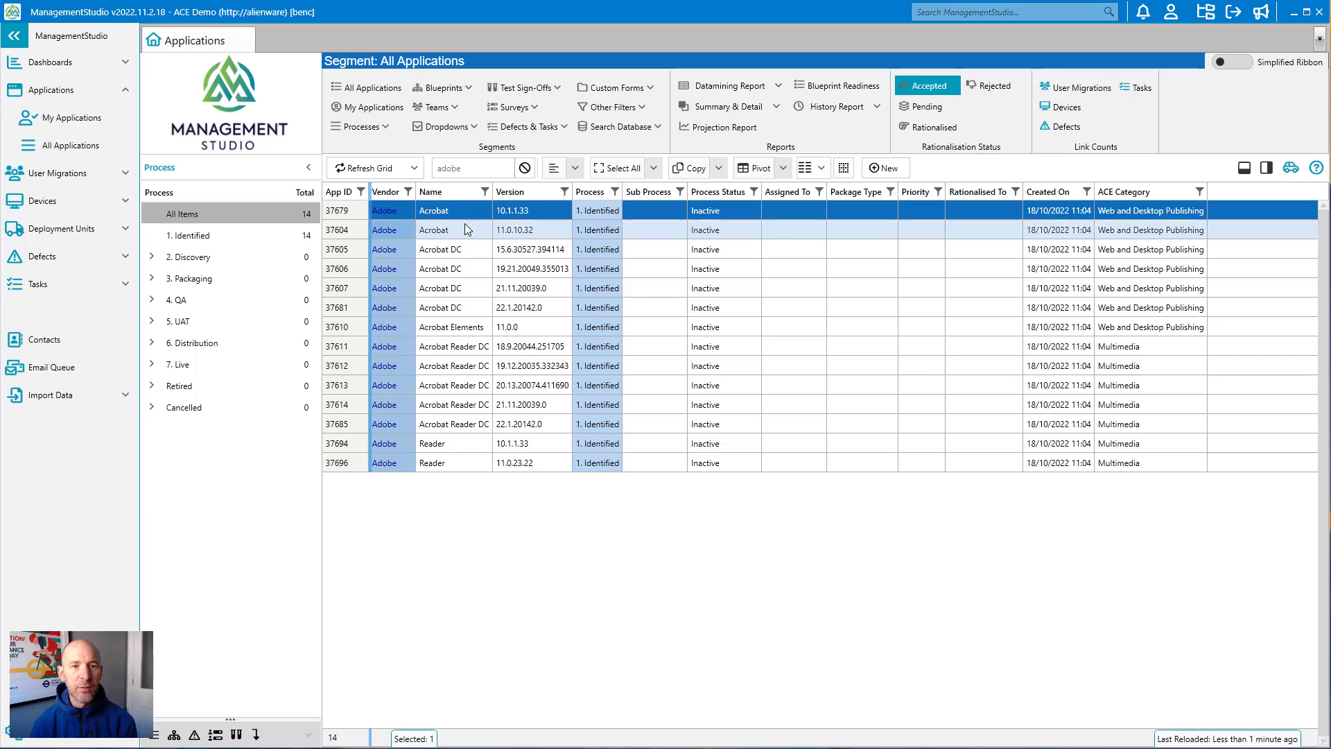
pyautogui.click(458, 308)
pyautogui.click(457, 327)
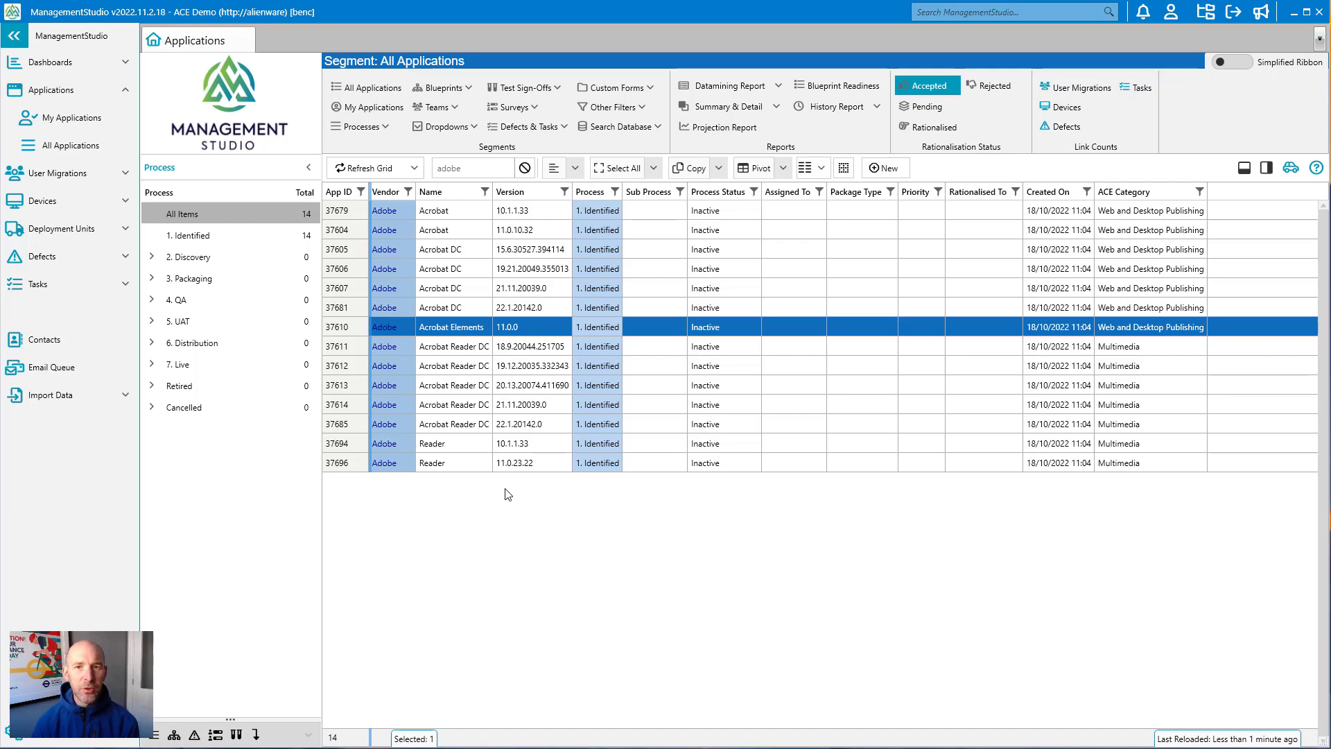
# Step: Include rationalised applications in the status filter and review the Status and Rationalised To entries for the Acrobat rows
pyautogui.click(907, 129)
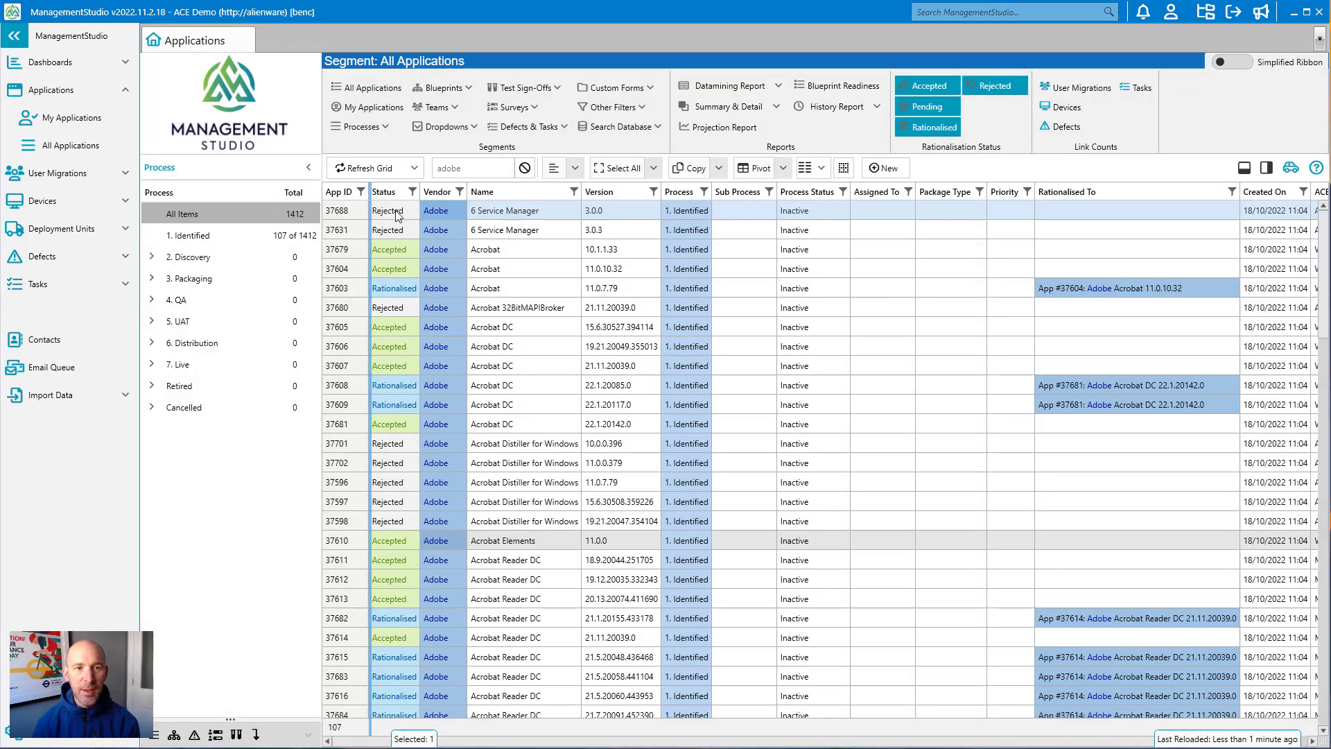
pyautogui.click(397, 213)
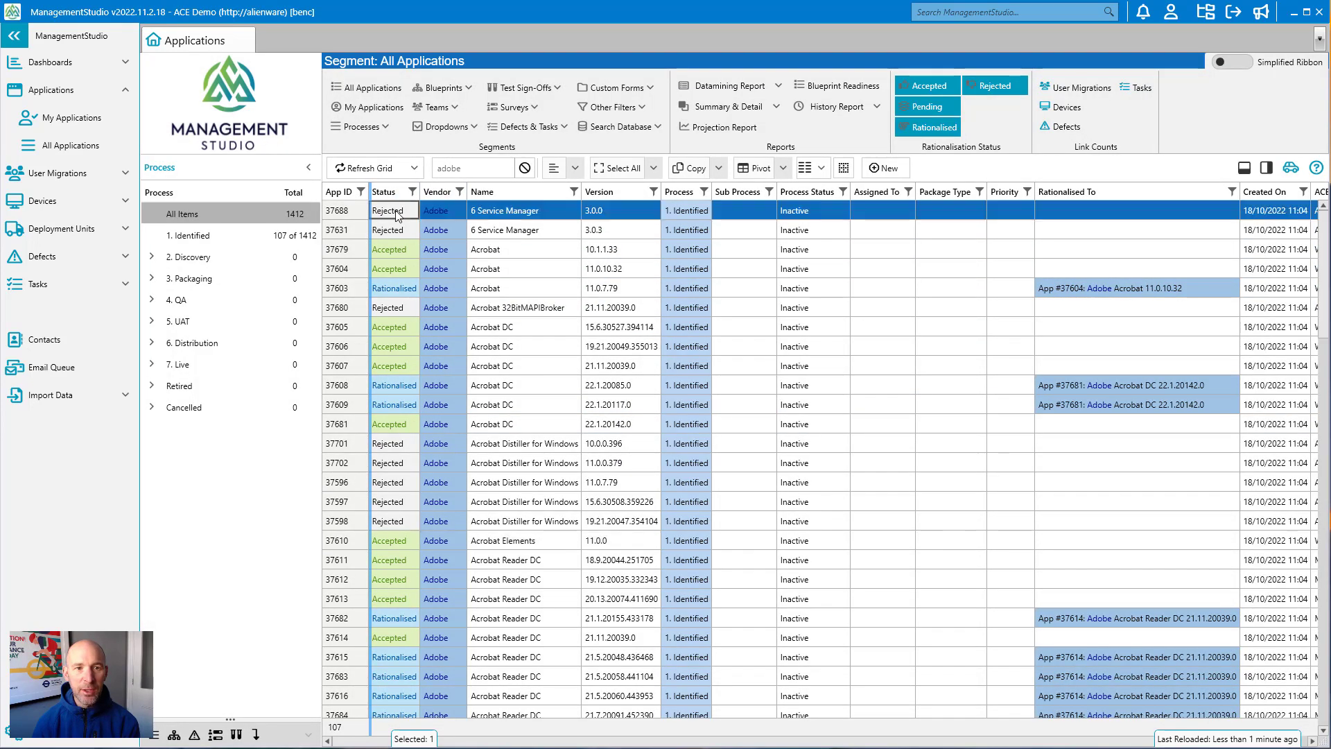
pyautogui.click(393, 290)
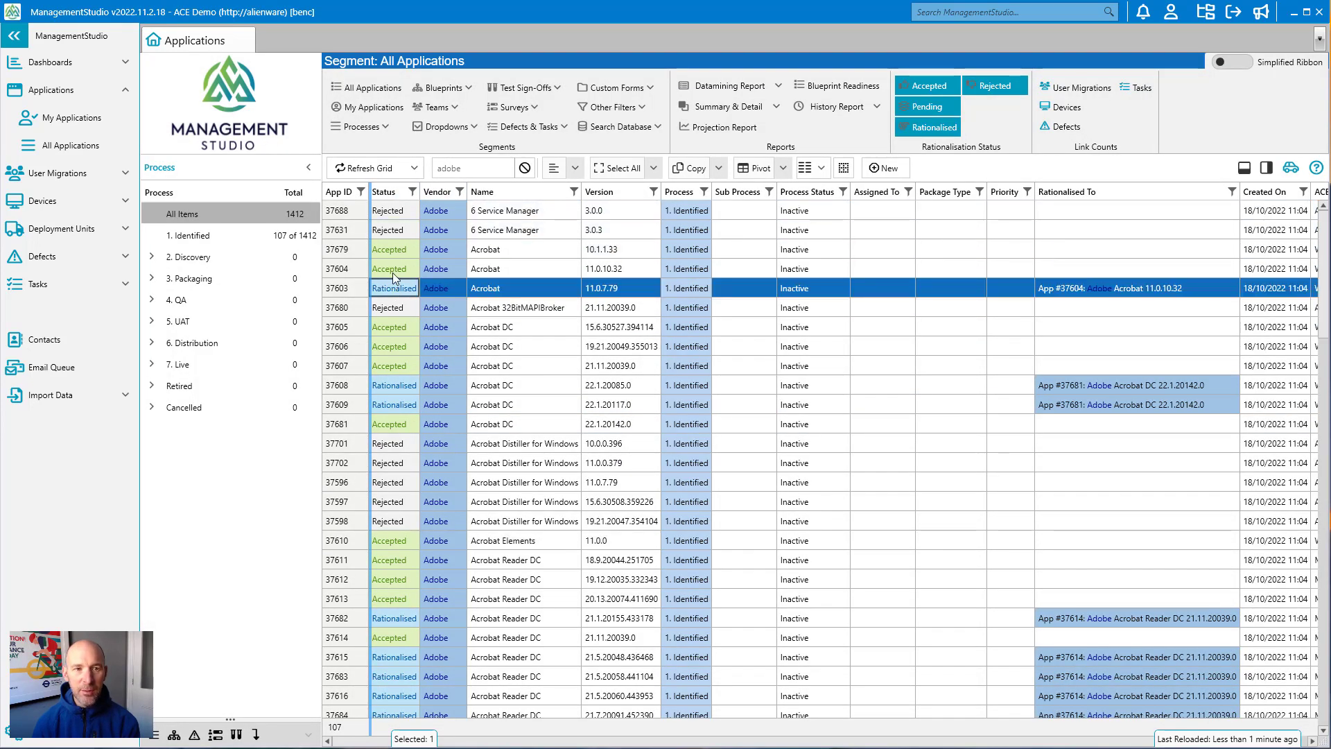
pyautogui.click(395, 268)
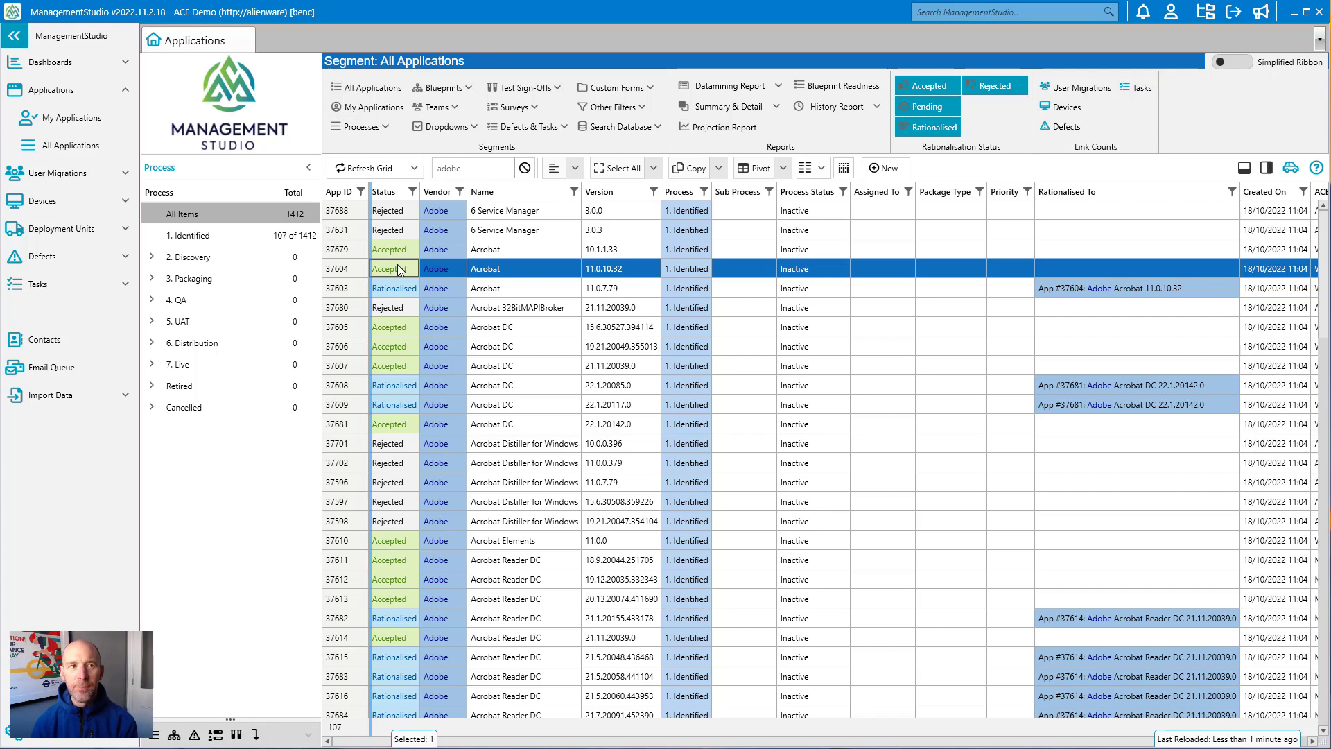
# Step: Open the main Dashboard and reload the Applications overview
pyautogui.click(88, 64)
pyautogui.click(87, 91)
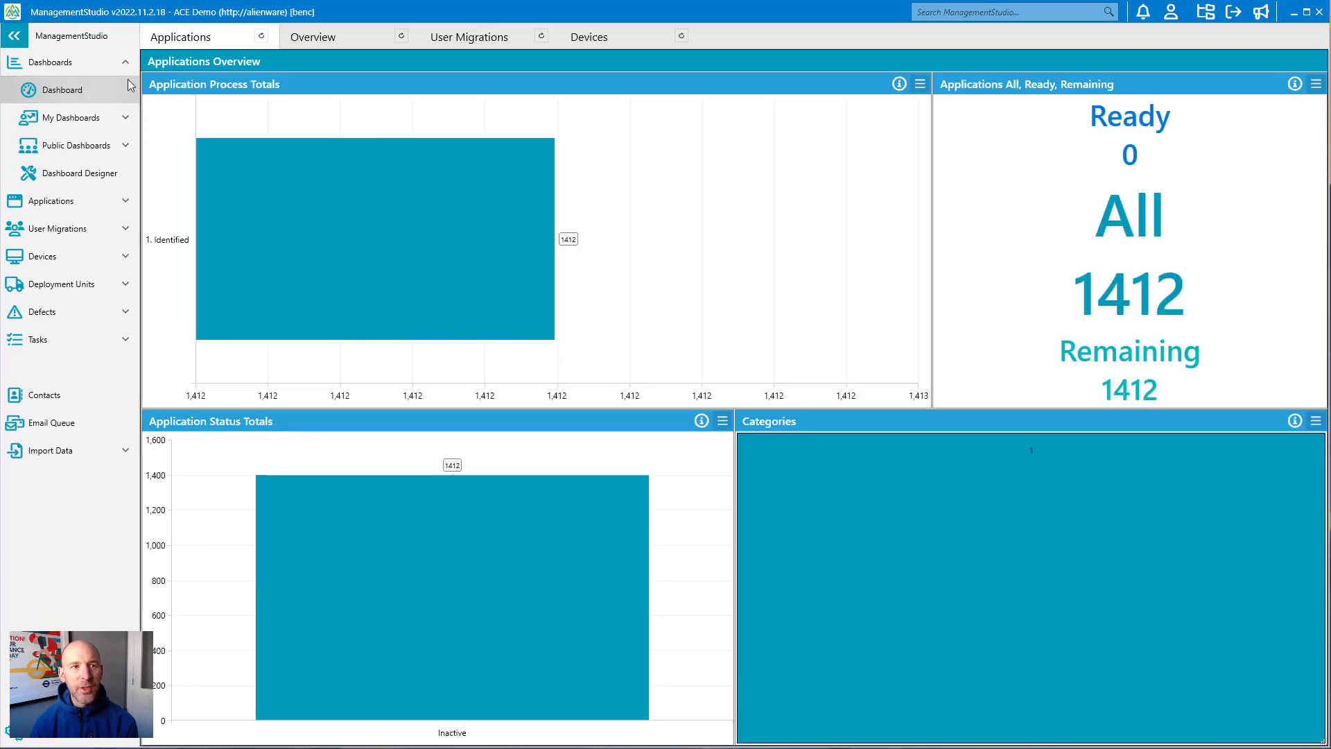
pyautogui.click(262, 36)
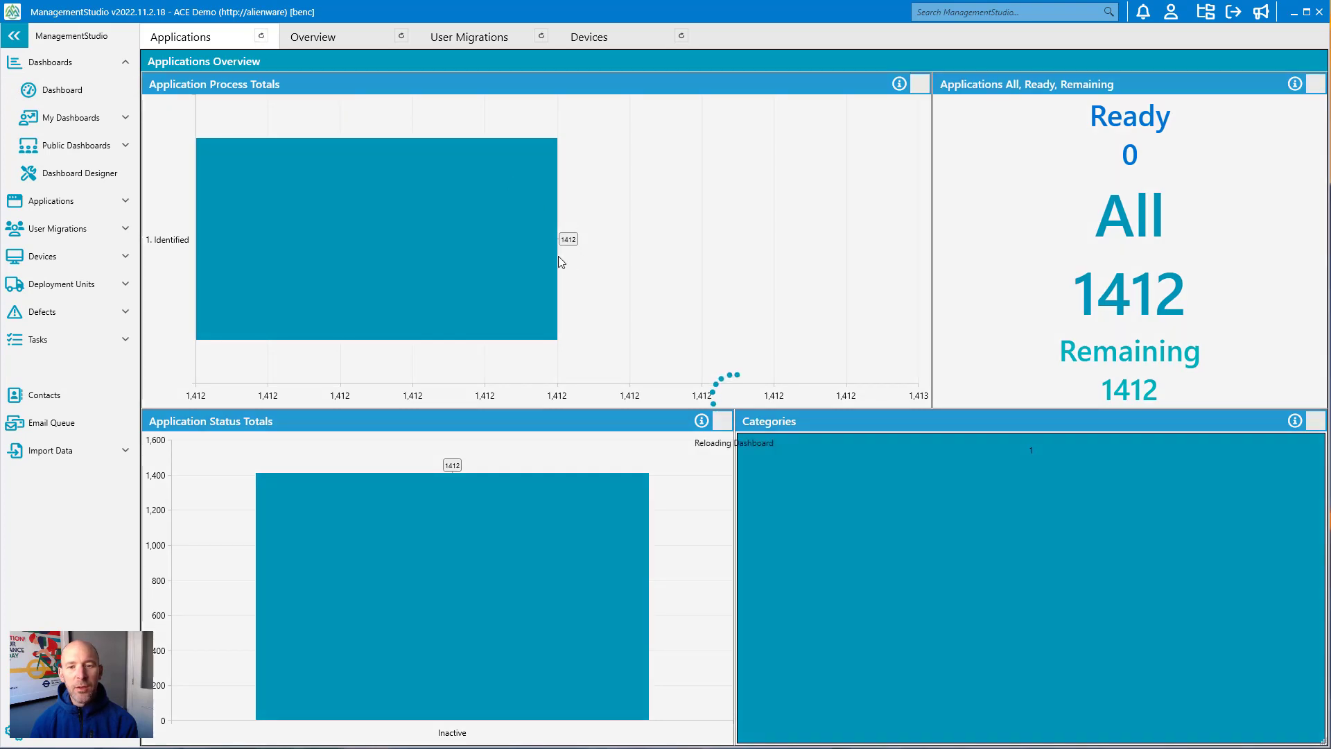